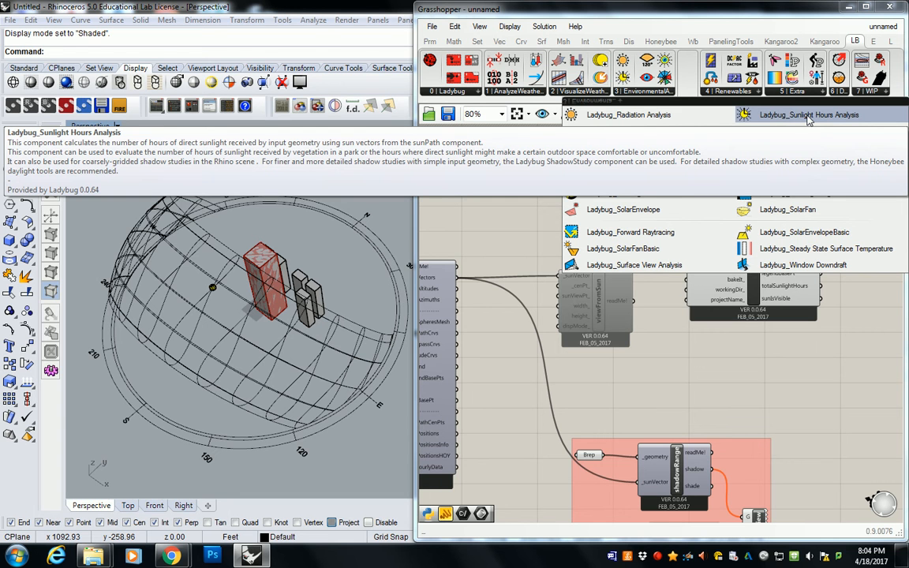
Step: Move the viewFromSun component and the shadowRange group lower on the canvas to clear space around sunlightHoursAnalysis
scroll(650, 259, down, 3)
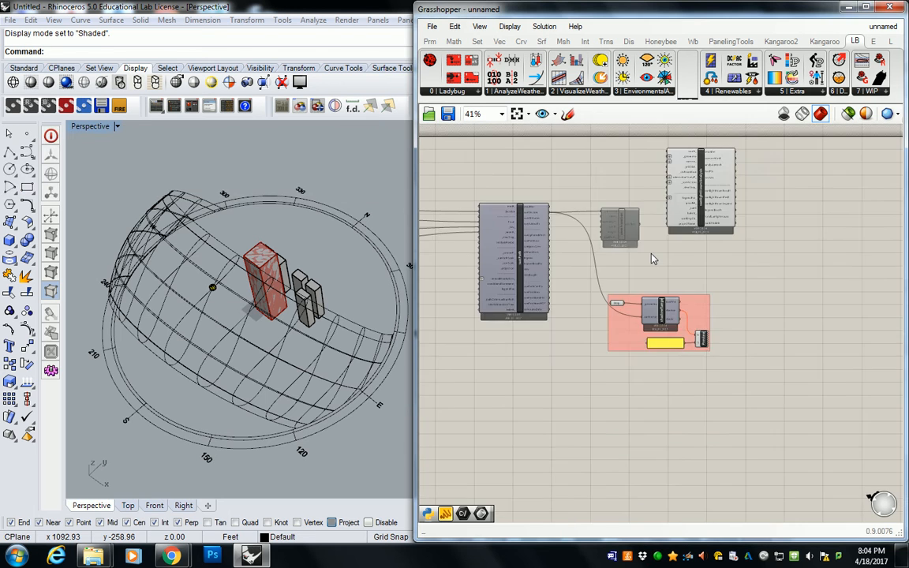
shift+drag(589, 275, 687, 369)
drag(629, 243, 654, 338)
click(626, 399)
click(686, 424)
drag(685, 419, 676, 385)
click(654, 142)
scroll(656, 137, up, 4)
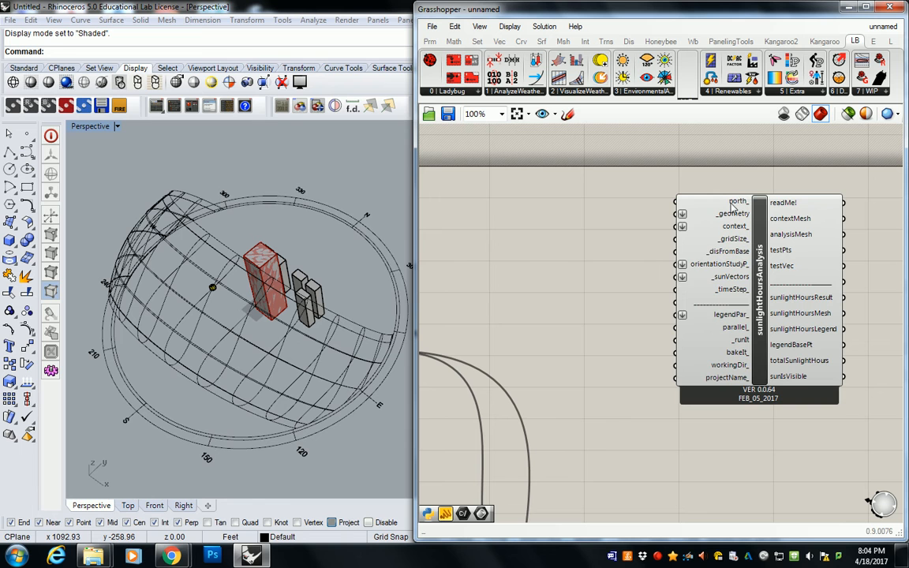
mouse_move(732, 206)
mouse_move(739, 229)
mouse_move(716, 271)
right_drag(649, 253, 636, 254)
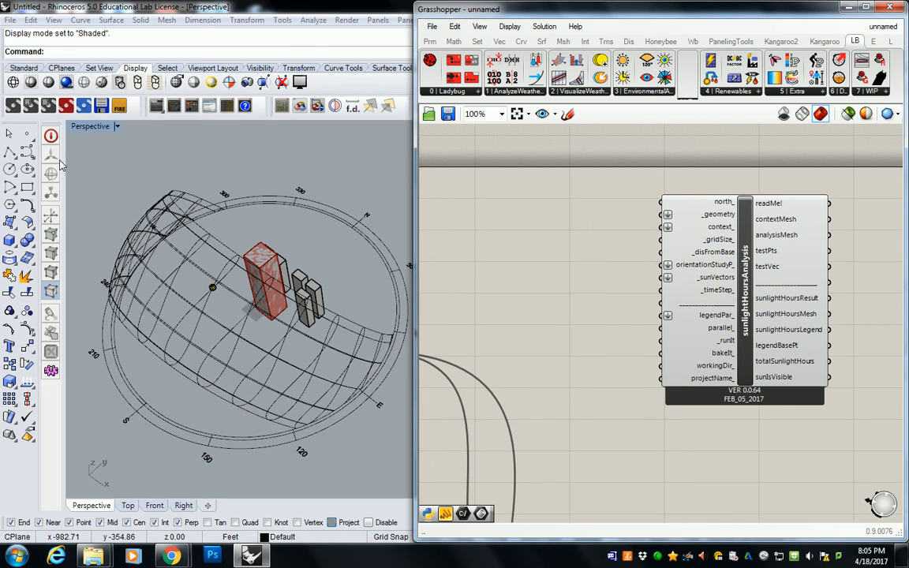
Step: Draw a four-corner ground surface in the Top view enclosing the buildings and the whole sun path
double_click(91, 126)
right_drag(165, 212, 258, 197)
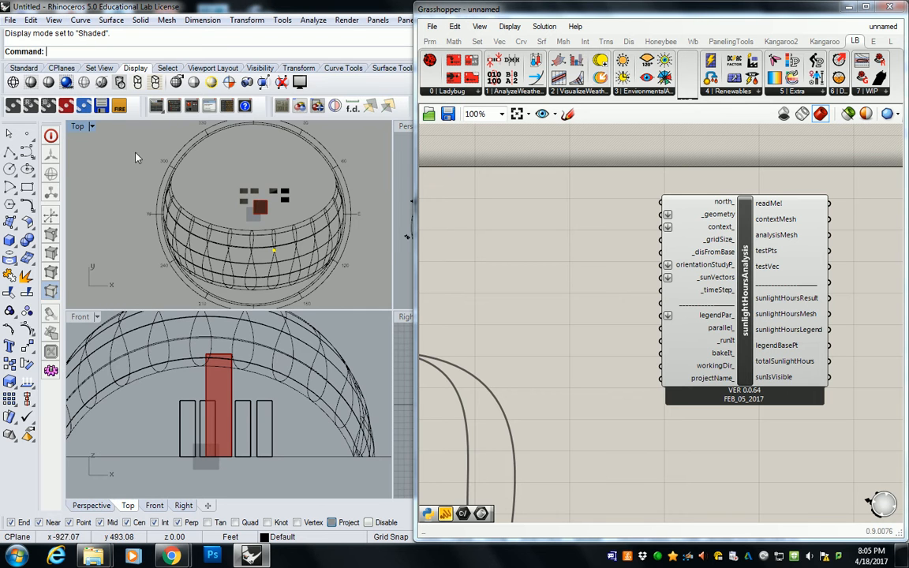
scroll(161, 212, down, 6)
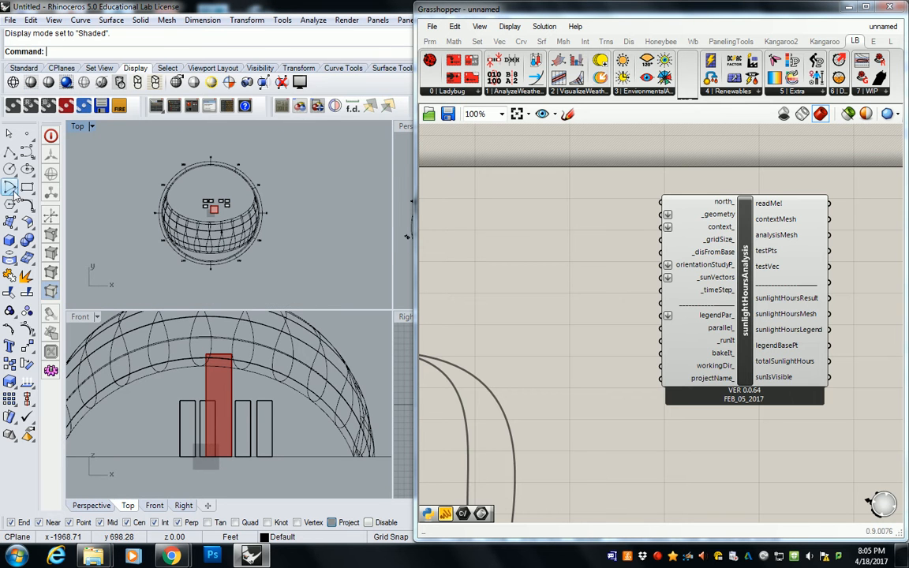
click(10, 222)
click(133, 287)
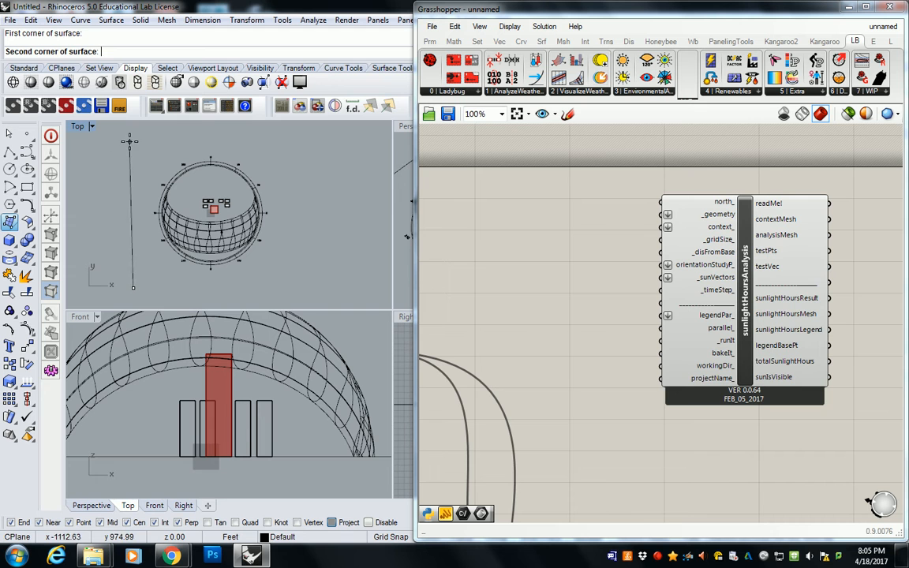
click(133, 143)
click(310, 139)
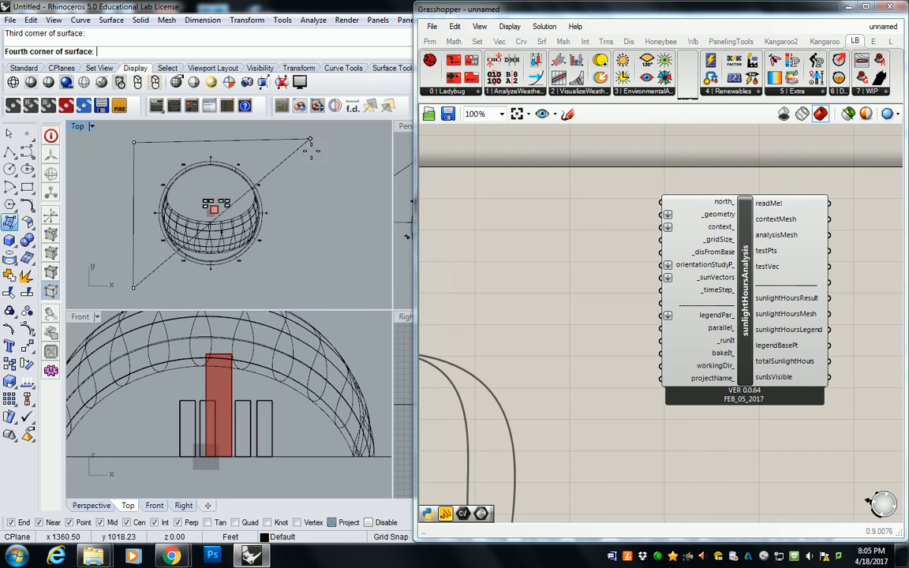
click(297, 288)
right_drag(298, 207, 260, 208)
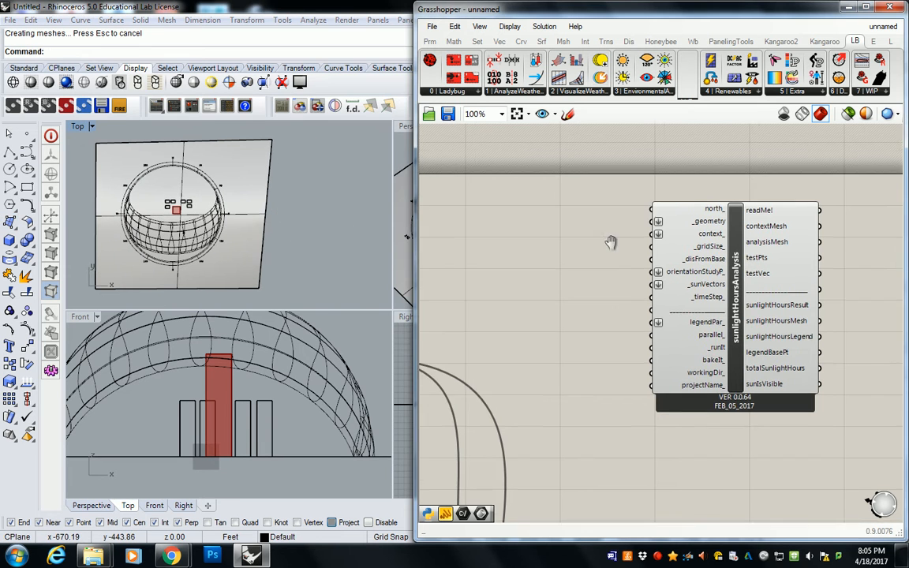
Step: Add a Brep parameter beside the geometry input of the sunlightHoursAnalysis component
right_drag(614, 239, 621, 205)
click(426, 41)
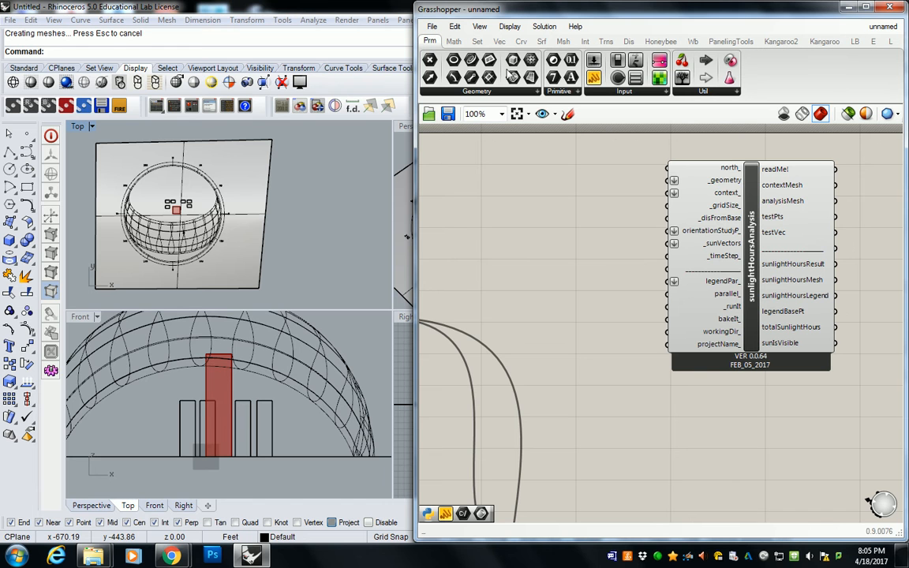
drag(512, 79, 584, 201)
right_click(583, 204)
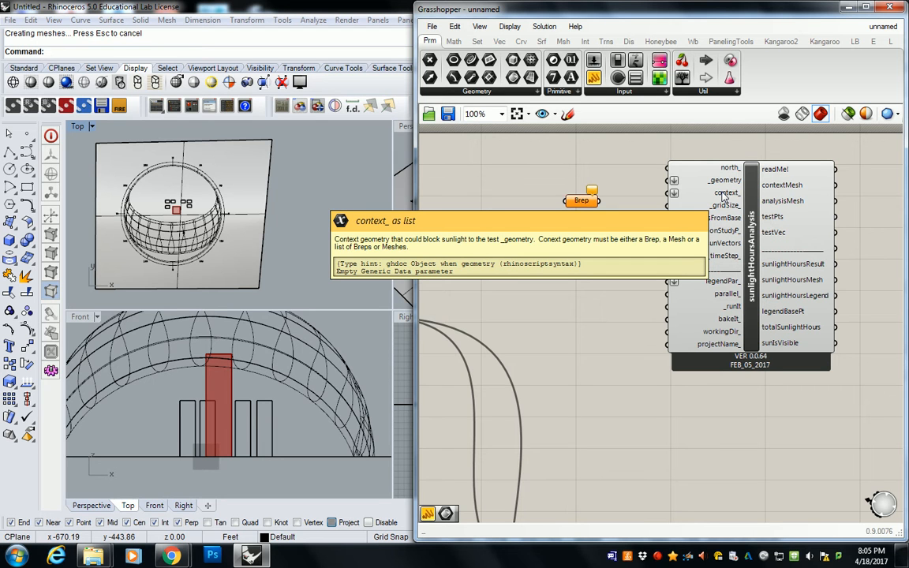
right_drag(631, 199, 615, 196)
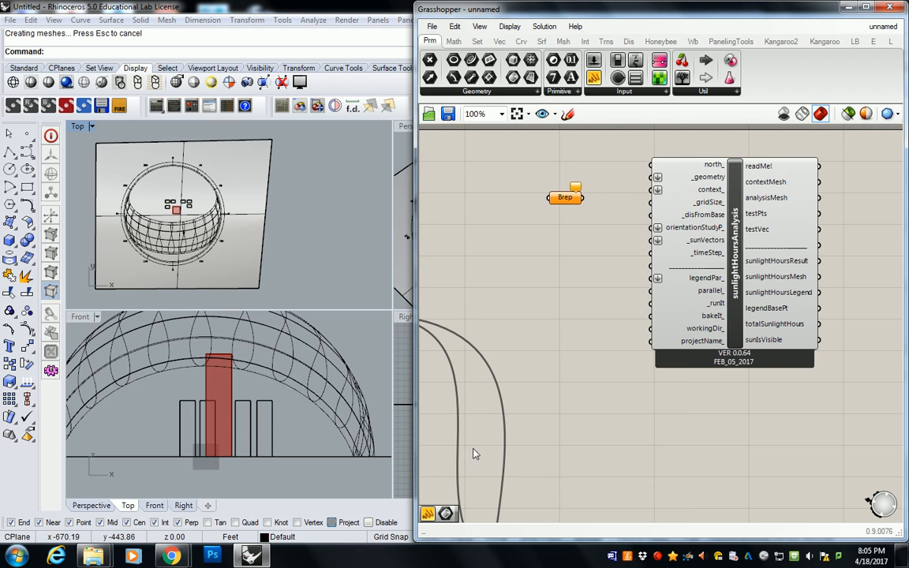
drag(574, 197, 584, 176)
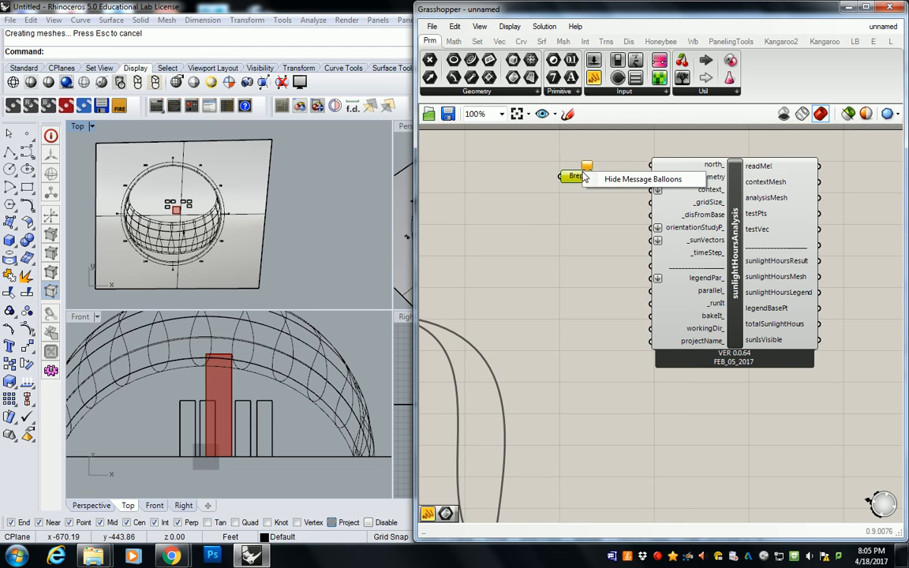
Step: Set multiple Breps in the Brep parameter, referencing the ground surface and all the building boxes
right_click(576, 177)
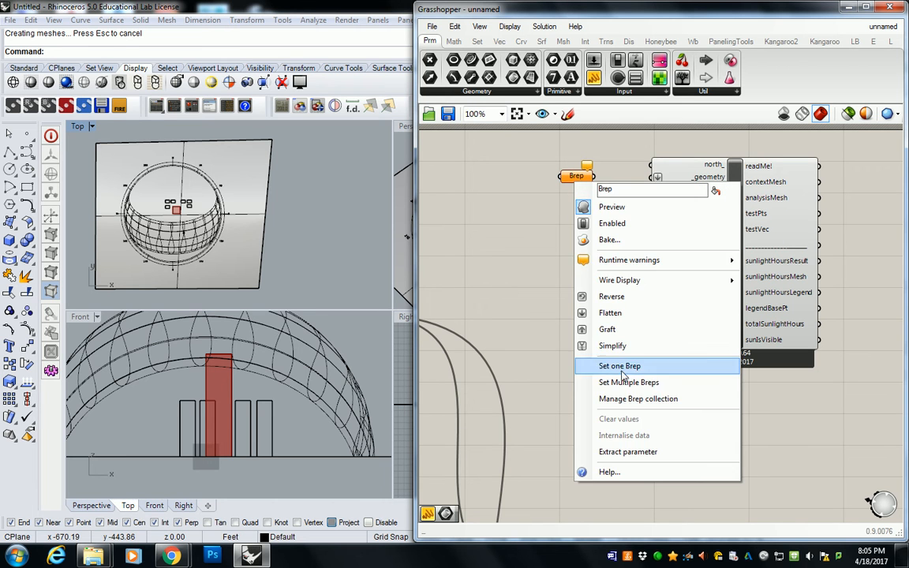
click(664, 137)
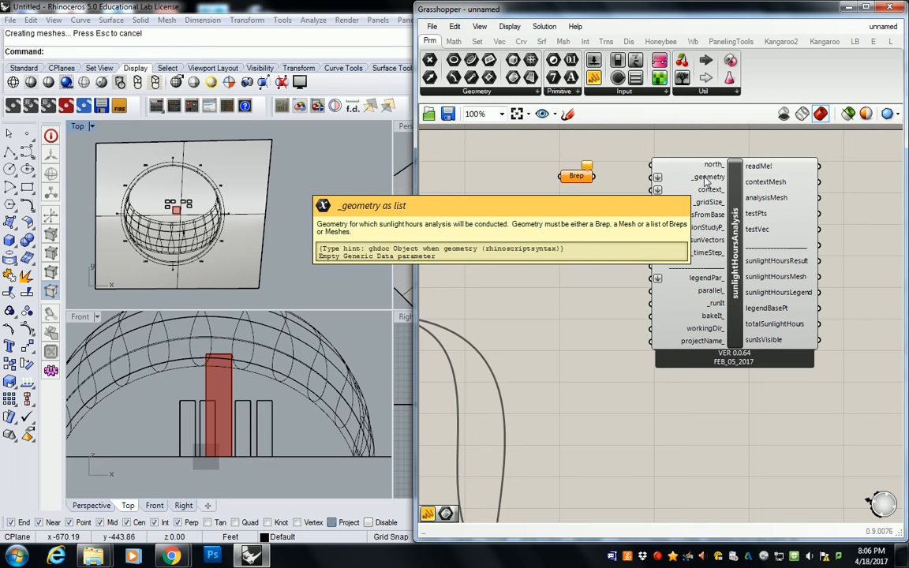
right_click(582, 176)
click(633, 376)
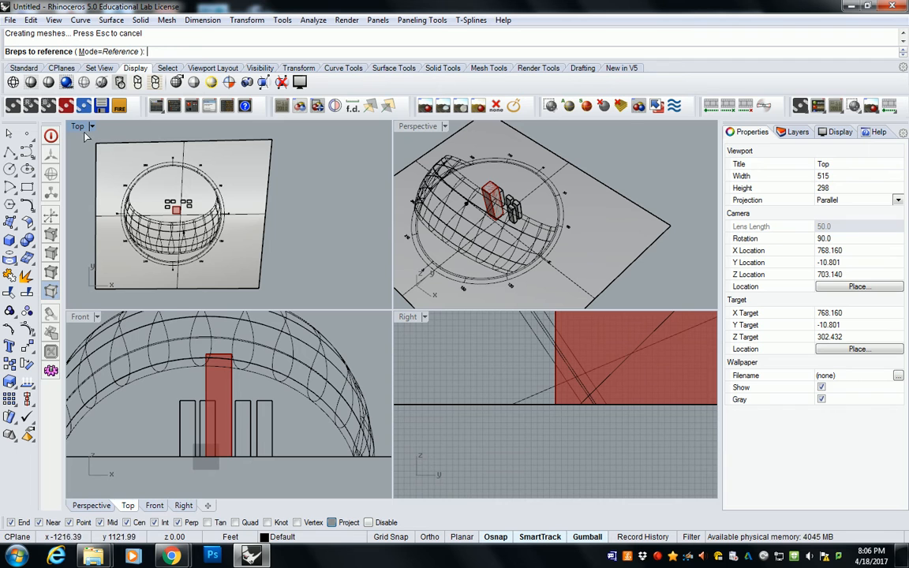
drag(90, 139, 272, 289)
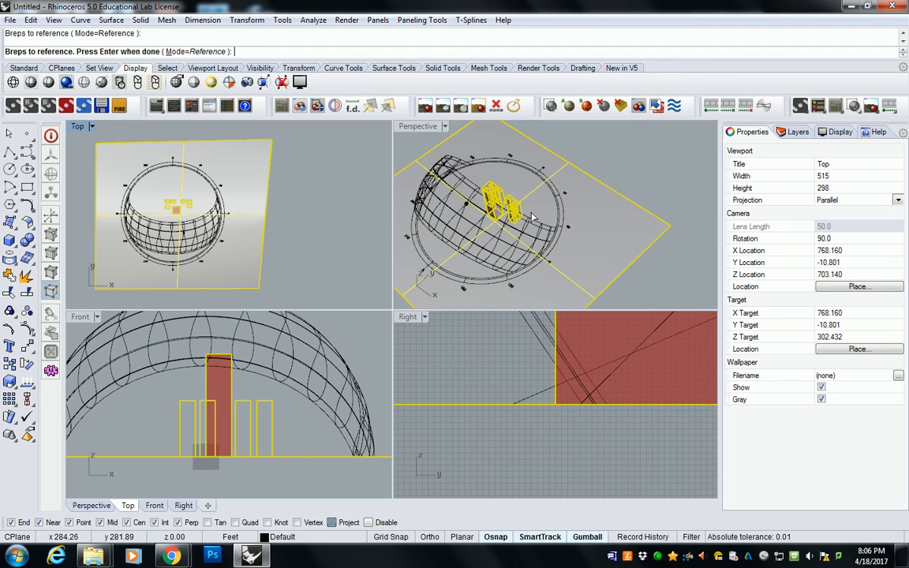
key(Return)
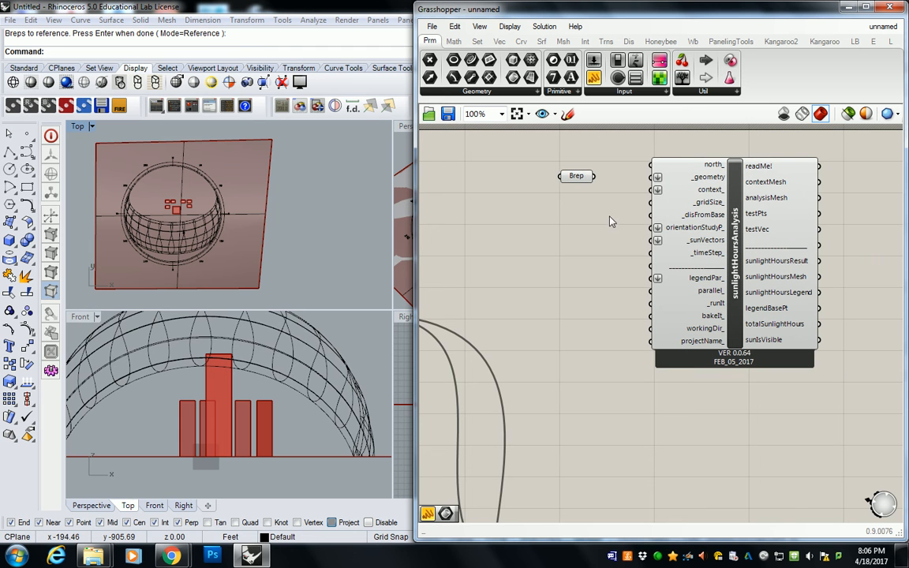
Step: Connect the Brep parameter to both the _geometry and context_ inputs of sunlightHoursAnalysis
mouse_move(708, 194)
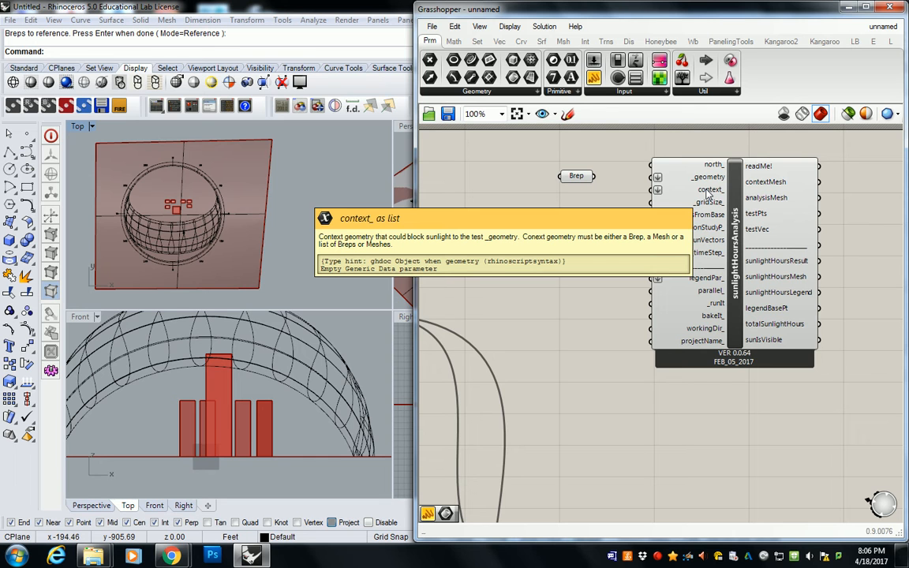
click(580, 175)
mouse_move(707, 196)
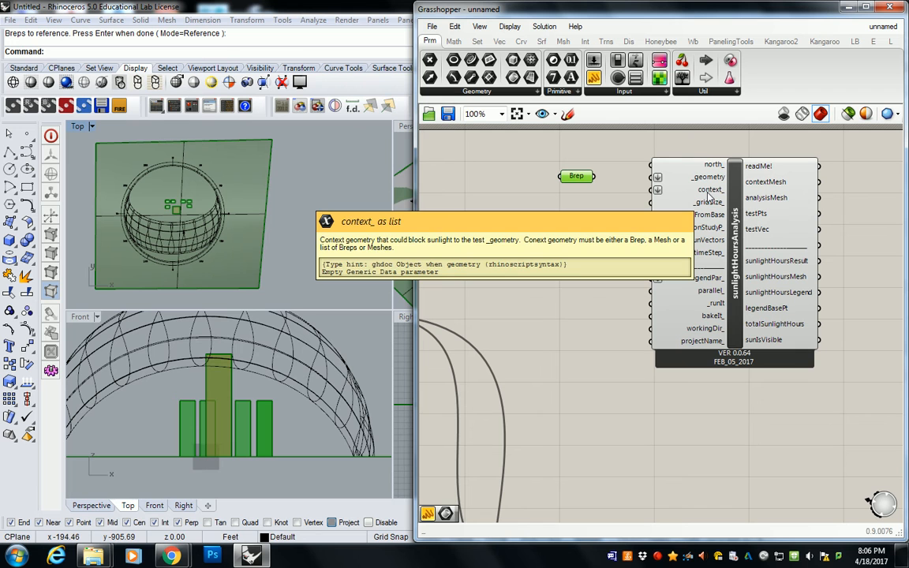
click(568, 177)
drag(594, 176, 655, 179)
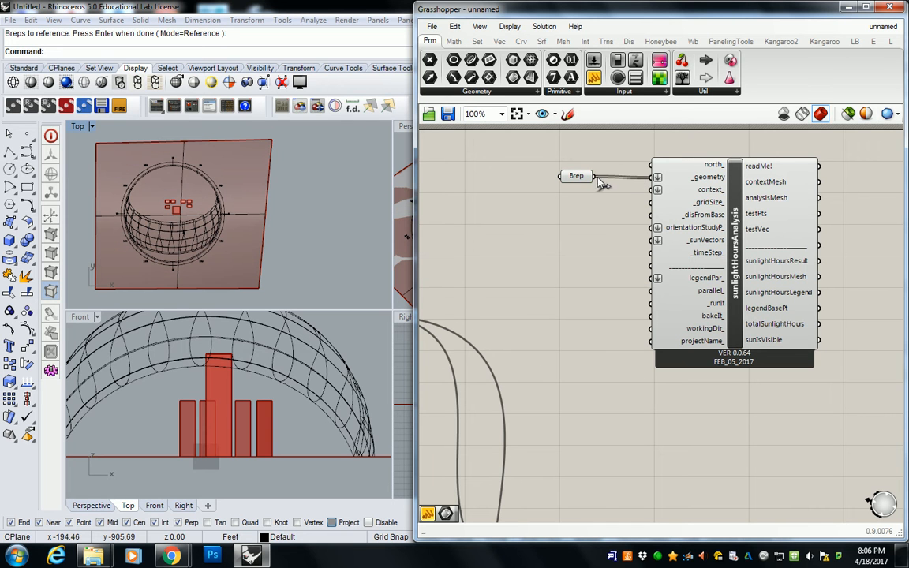
drag(595, 176, 656, 189)
drag(581, 183, 591, 186)
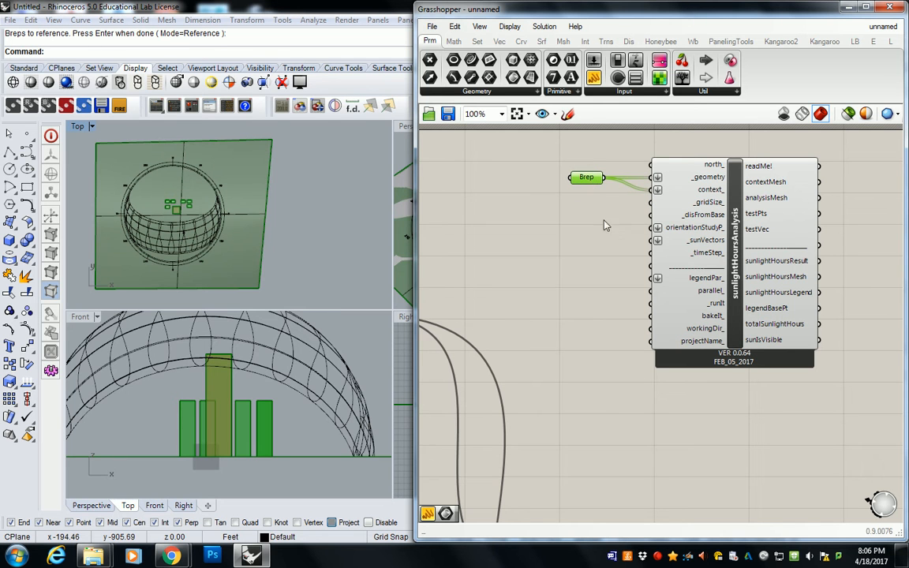
click(568, 199)
Step: Connect the sunPath component's sunVectors output to the _sunVectors input of sunlightHoursAnalysis
mouse_move(697, 187)
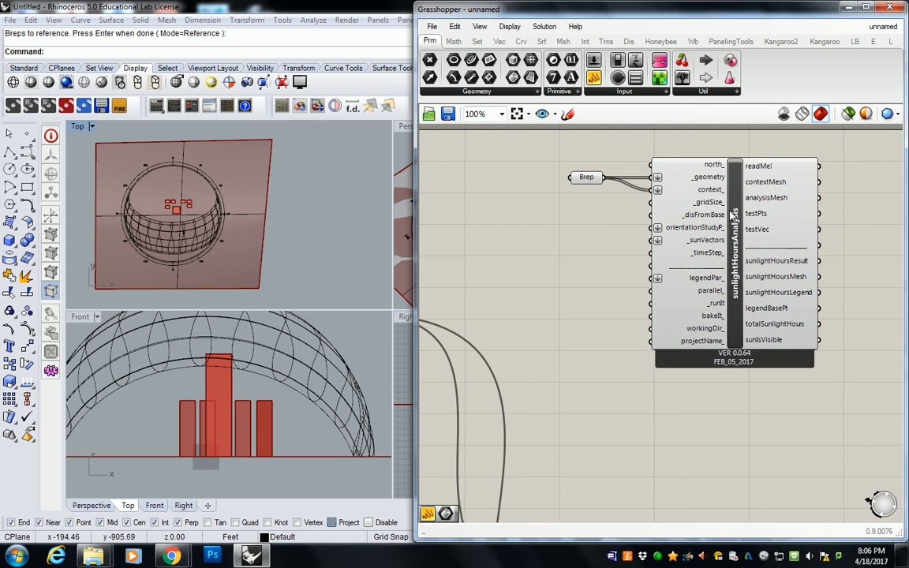
mouse_move(711, 229)
mouse_move(701, 247)
scroll(700, 247, down, 4)
right_drag(662, 278, 736, 243)
scroll(695, 251, up, 3)
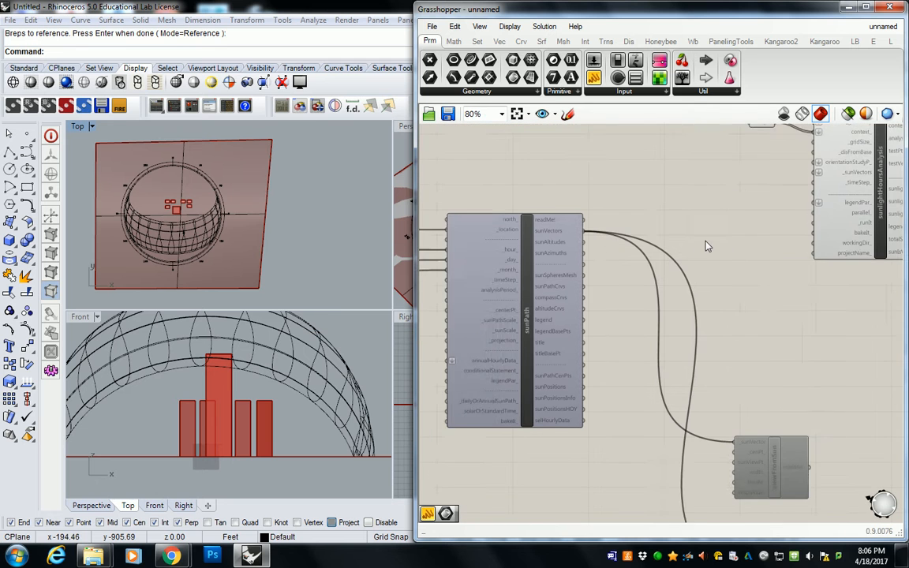
right_drag(664, 233, 585, 280)
drag(504, 278, 739, 224)
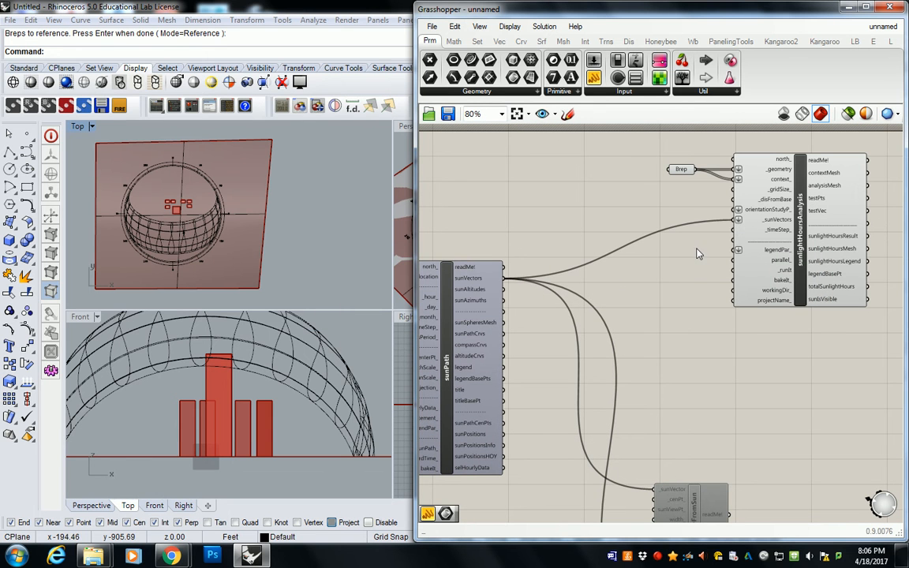
Step: Add a Boolean Toggle and connect it to the _runIt input of sunlightHoursAnalysis
scroll(683, 238, up, 3)
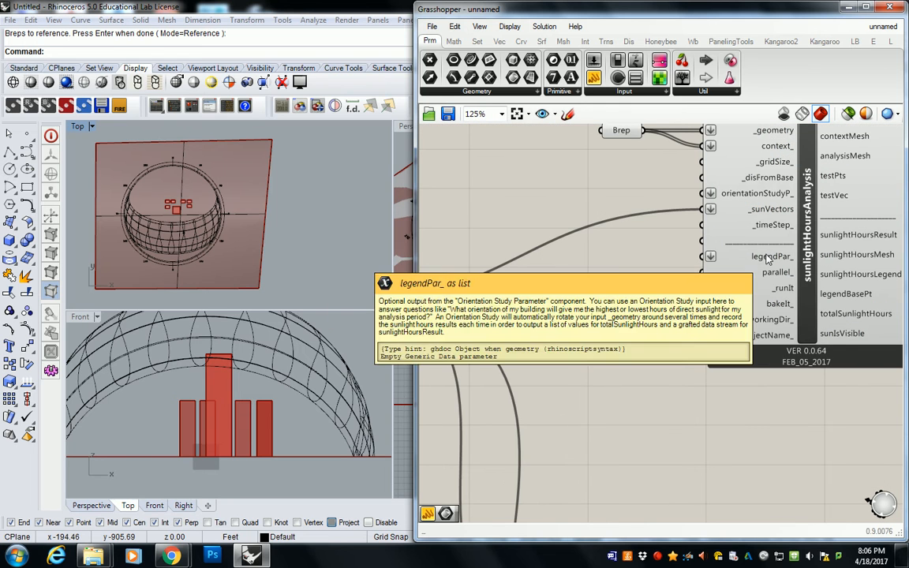
mouse_move(780, 294)
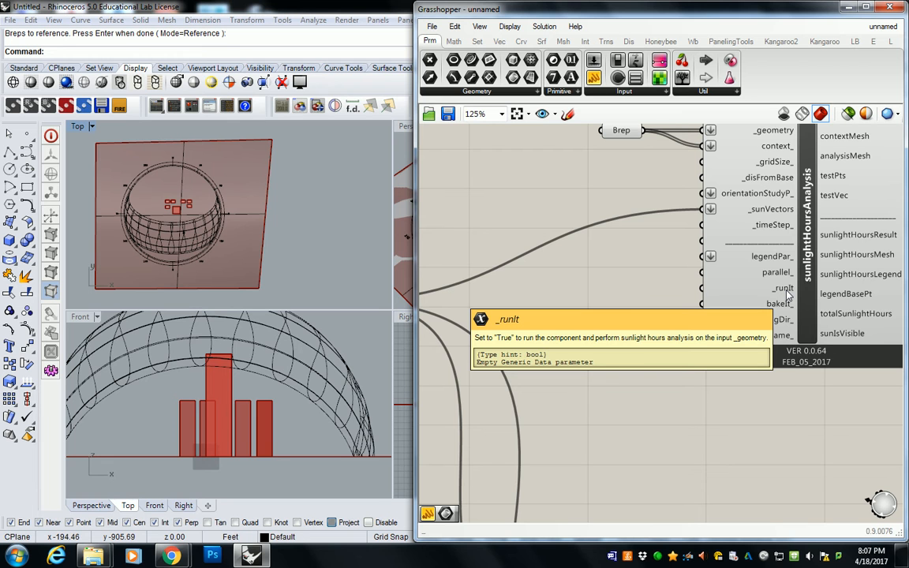
click(624, 91)
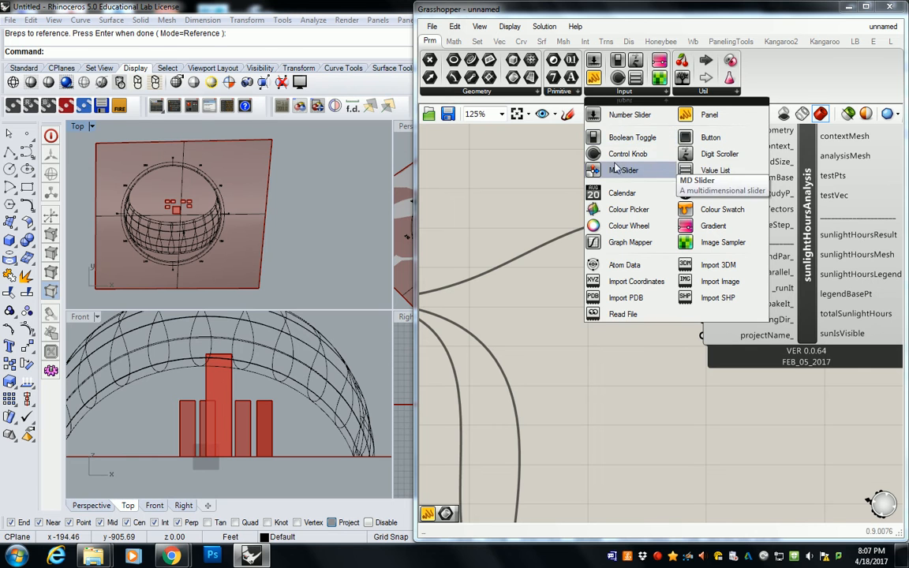
click(627, 138)
click(640, 300)
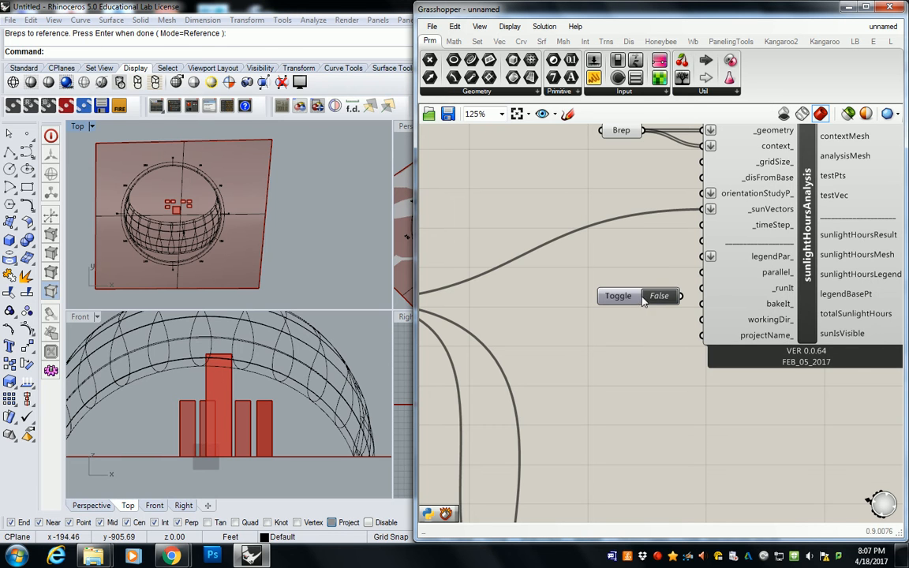
drag(641, 298, 701, 288)
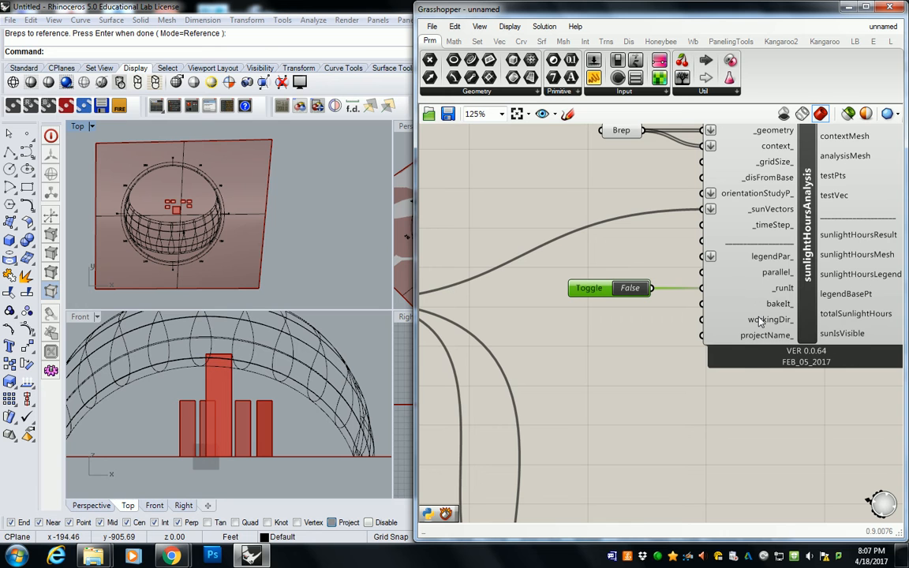
Step: Set the Boolean Toggle to True to run the sunlight hours analysis
mouse_move(759, 320)
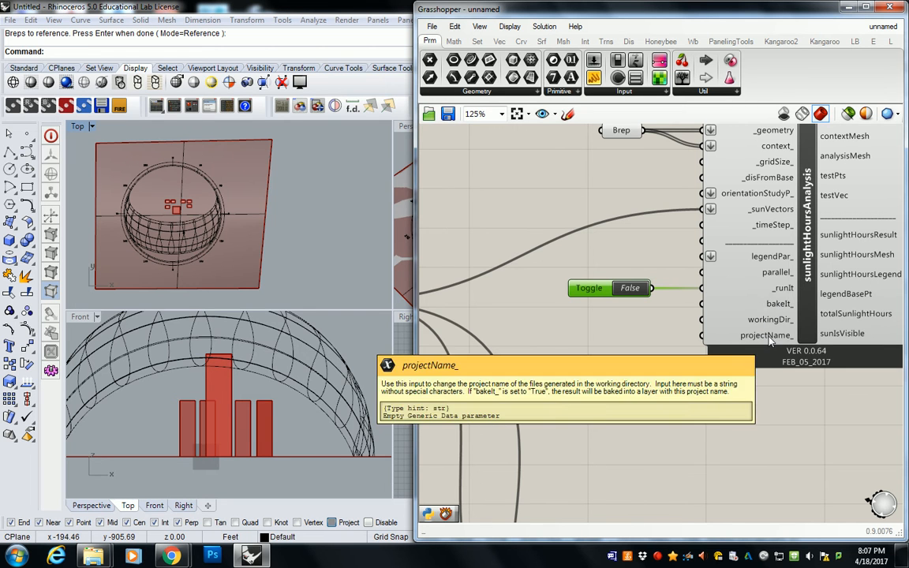
double_click(630, 289)
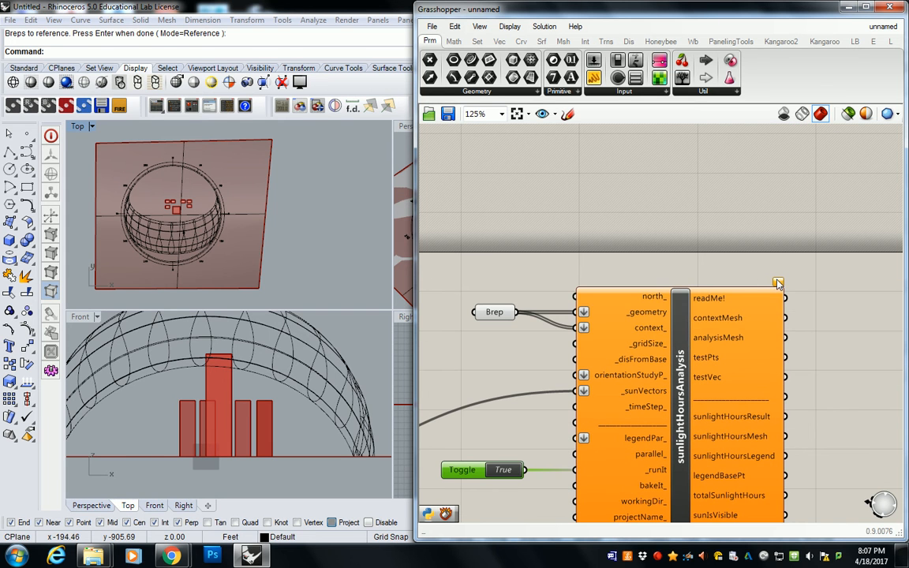
click(779, 284)
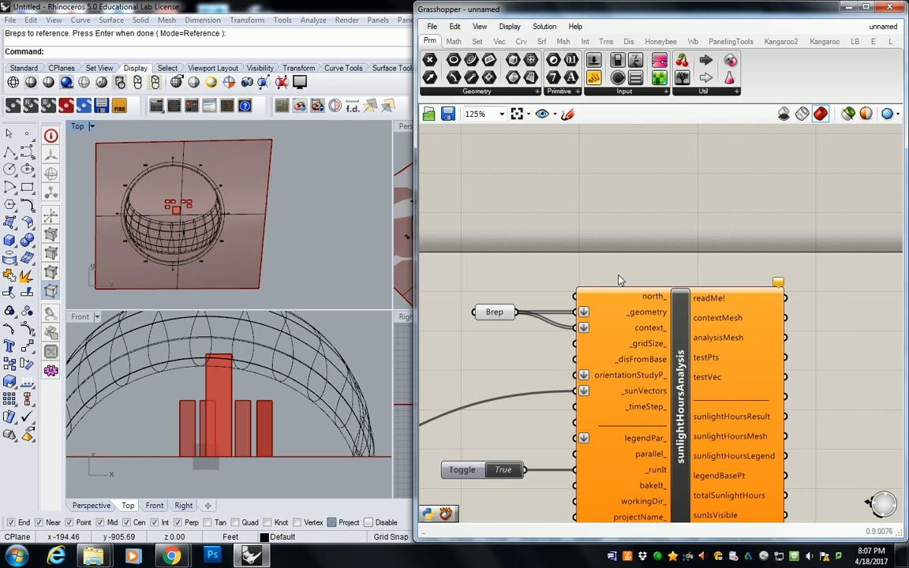
Step: Add a compact panel with the value 10 and connect it to the _gridSize_ input of sunlightHoursAnalysis
right_drag(579, 292, 717, 202)
mouse_move(782, 258)
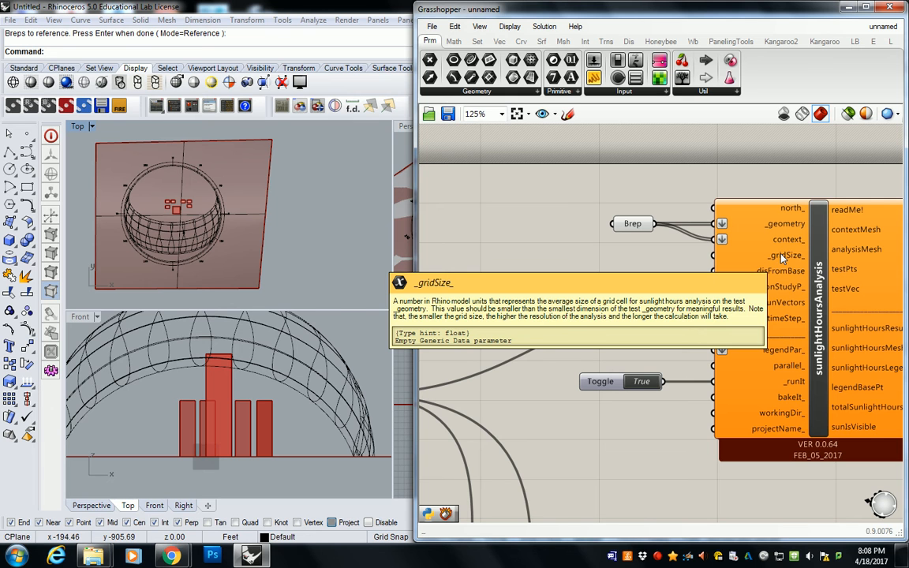
scroll(781, 256, up, 2)
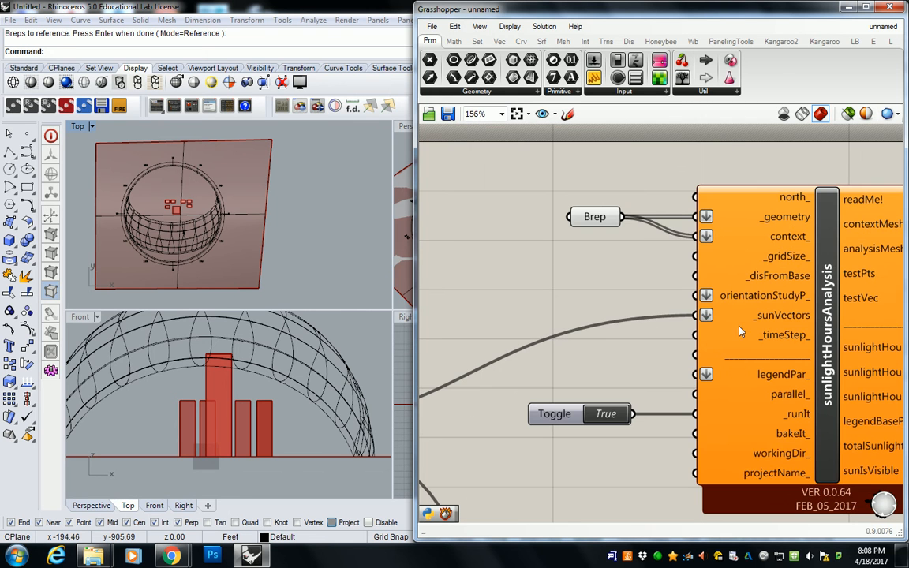
mouse_move(778, 259)
drag(593, 77, 601, 281)
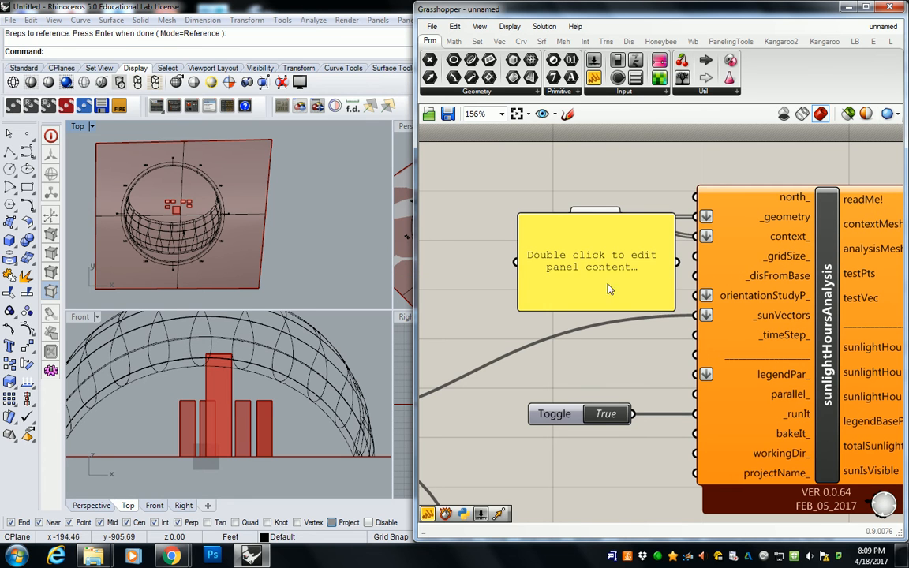
drag(676, 312, 694, 256)
double_click(577, 263)
text(10)
click(609, 358)
drag(566, 259, 611, 256)
Step: Duplicate the grid size panel, set the copy to 1, and connect it to the _disFromBase input
mouse_move(776, 284)
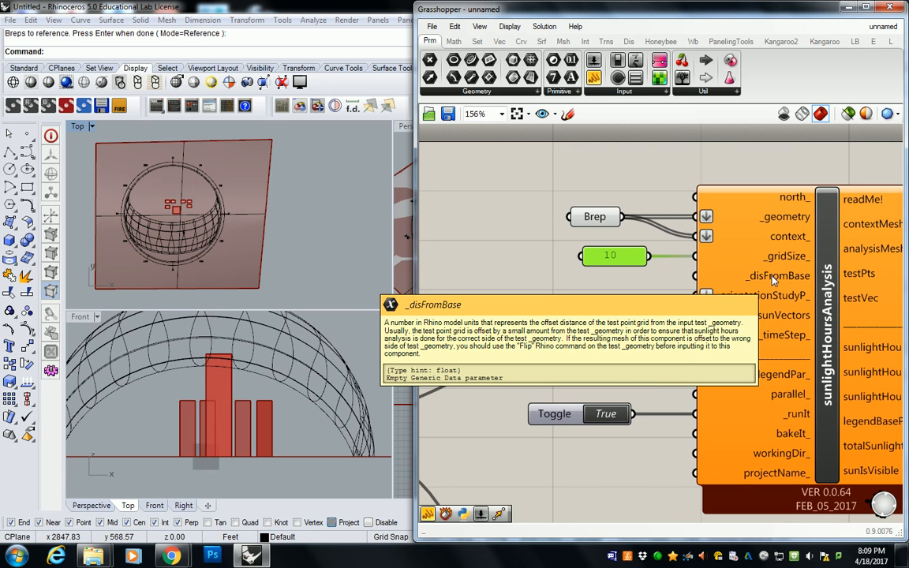
mouse_move(620, 265)
alt+drag(618, 260, 614, 281)
double_click(614, 281)
text(1)
click(646, 376)
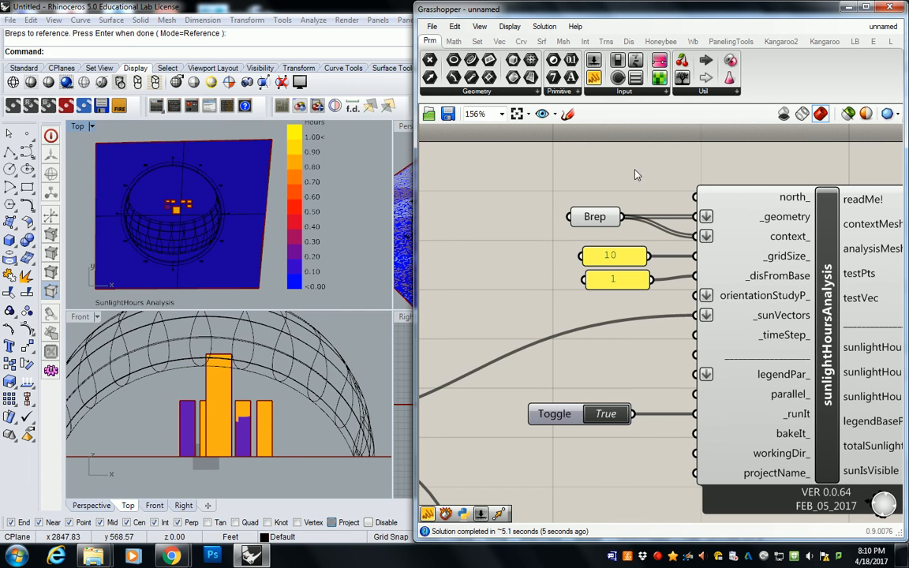
Step: Maximize the Perspective viewport and examine the sunlight hours mesh on the ground and buildings
scroll(617, 197, down, 3)
double_click(404, 126)
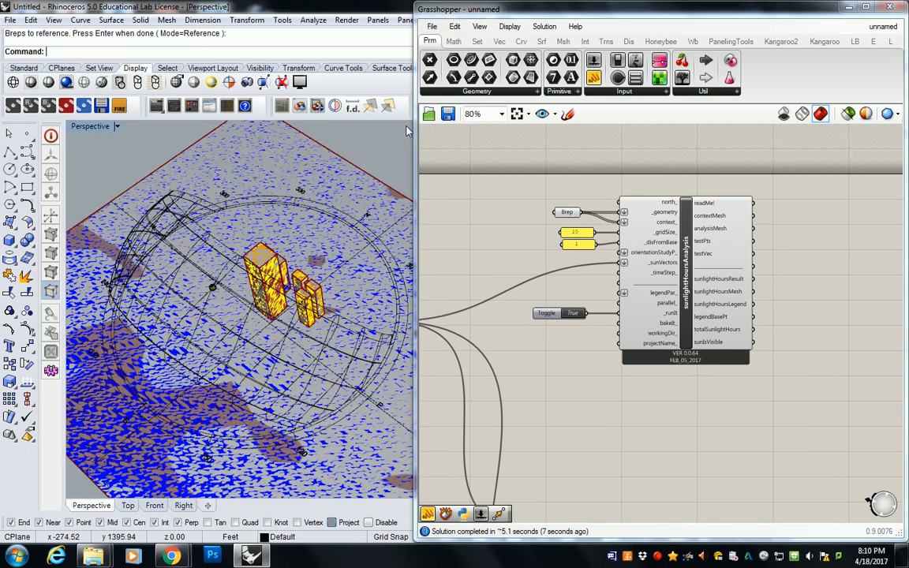
scroll(294, 317, up, 8)
scroll(301, 306, down, 2)
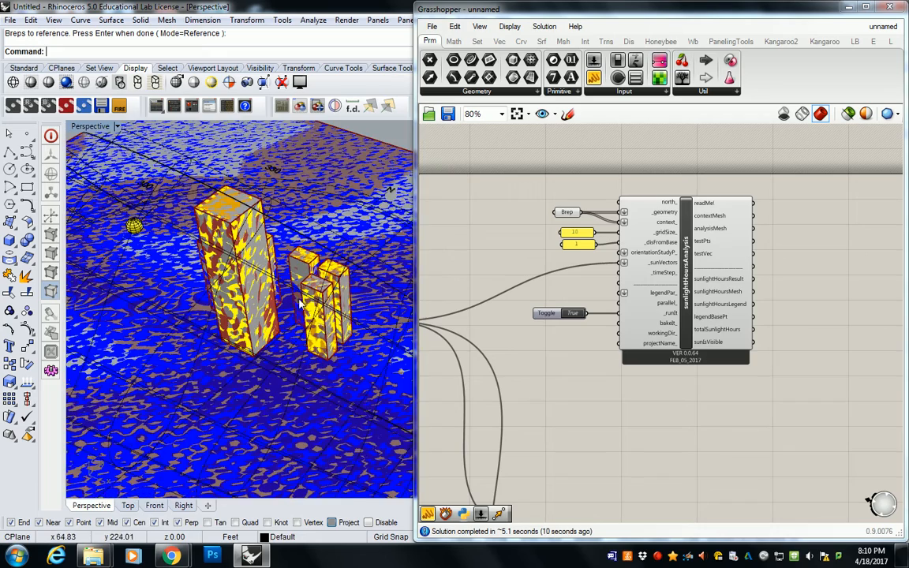
scroll(302, 301, down, 1)
scroll(562, 216, up, 5)
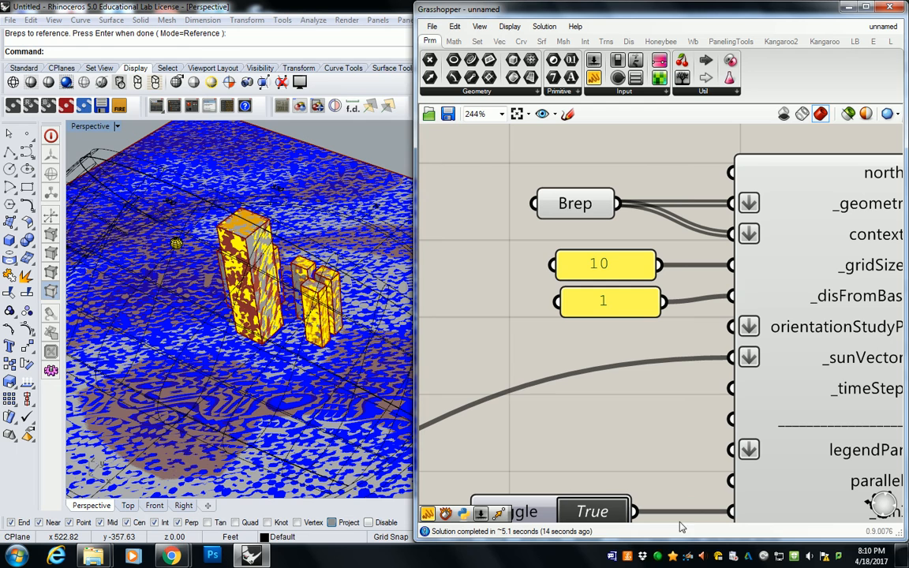
click(659, 557)
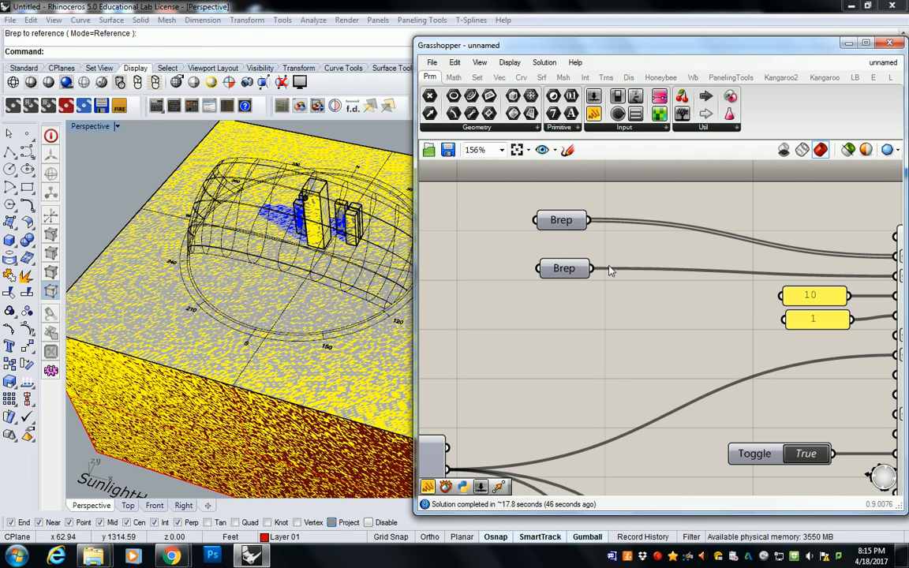
Step: Turn on the preview of the two Brep parameters
drag(565, 173, 451, 305)
middle_click(548, 214)
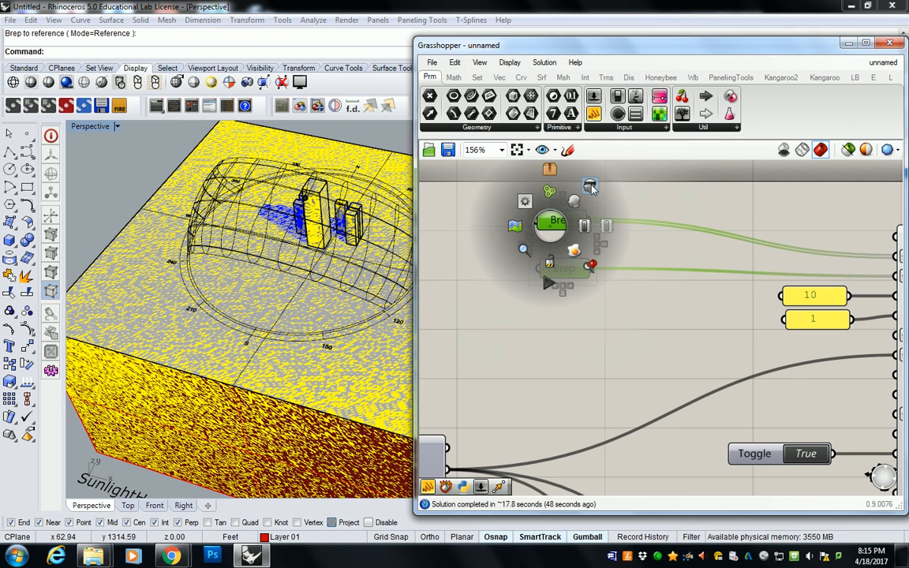
click(587, 183)
drag(566, 161, 446, 307)
middle_click(547, 202)
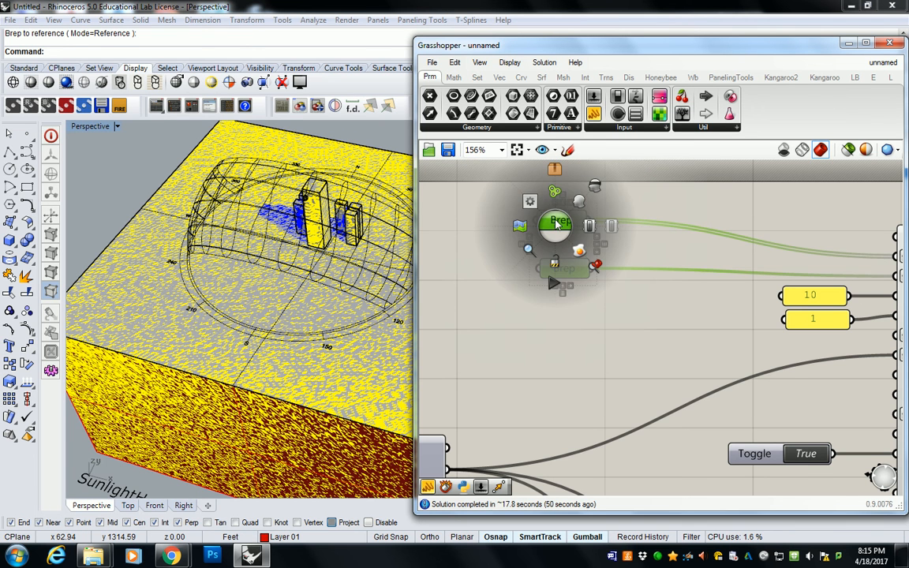
click(521, 186)
middle_click(668, 212)
Step: Turn off the preview of the sunlightHoursAnalysis component
scroll(655, 236, down, 8)
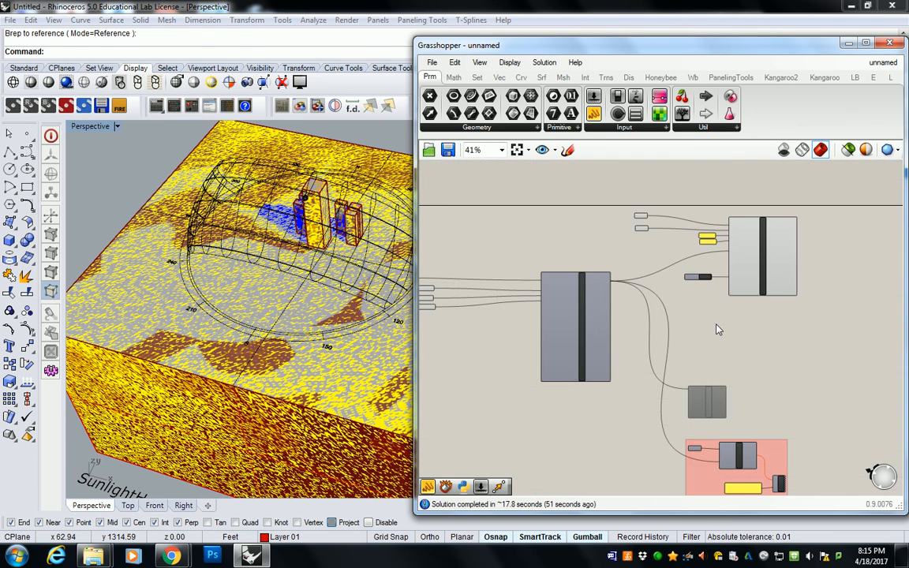
scroll(742, 304, up, 1)
click(742, 304)
right_click(741, 304)
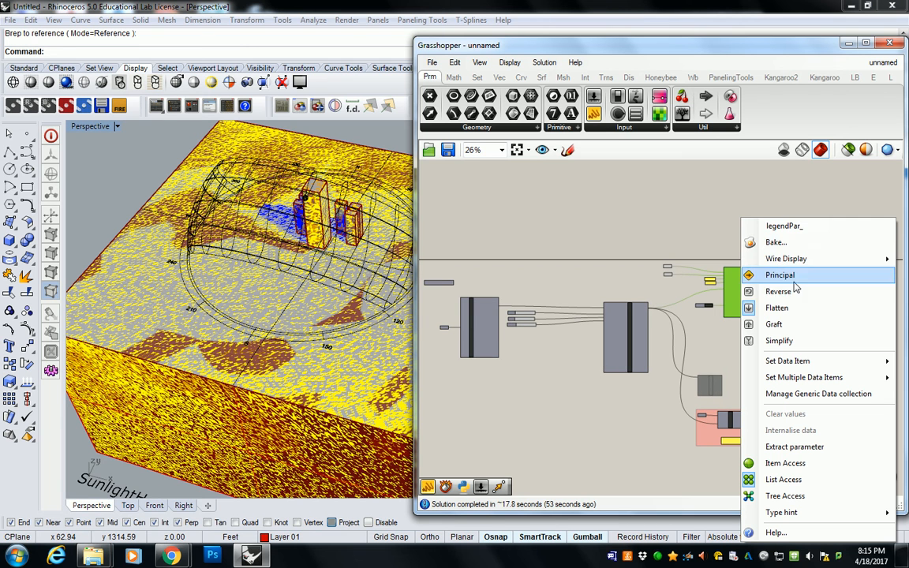
click(757, 306)
click(748, 296)
middle_click(747, 295)
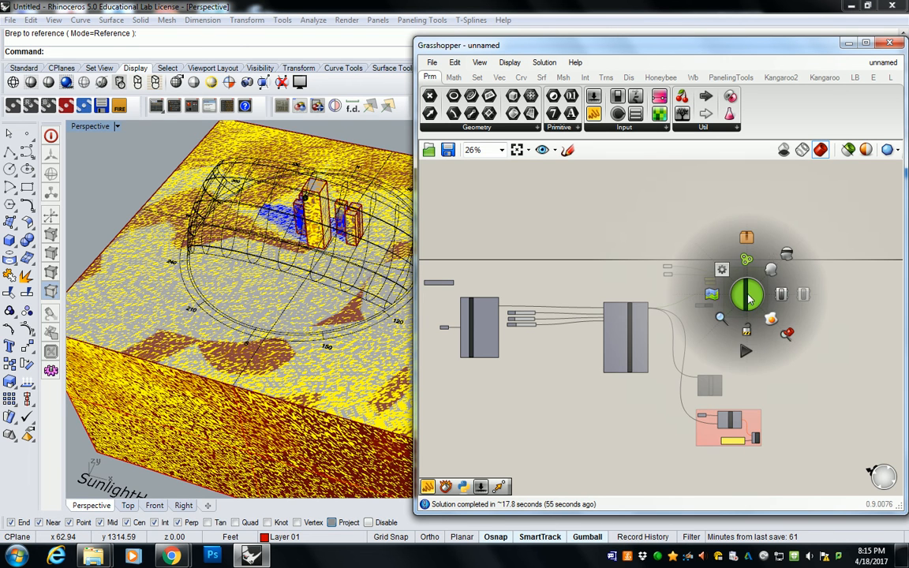
click(787, 251)
Step: Select the Brep parameter feeding _geometry and examine its highlighted geometry from a lower Perspective angle
shift+right_drag(266, 172, 207, 215)
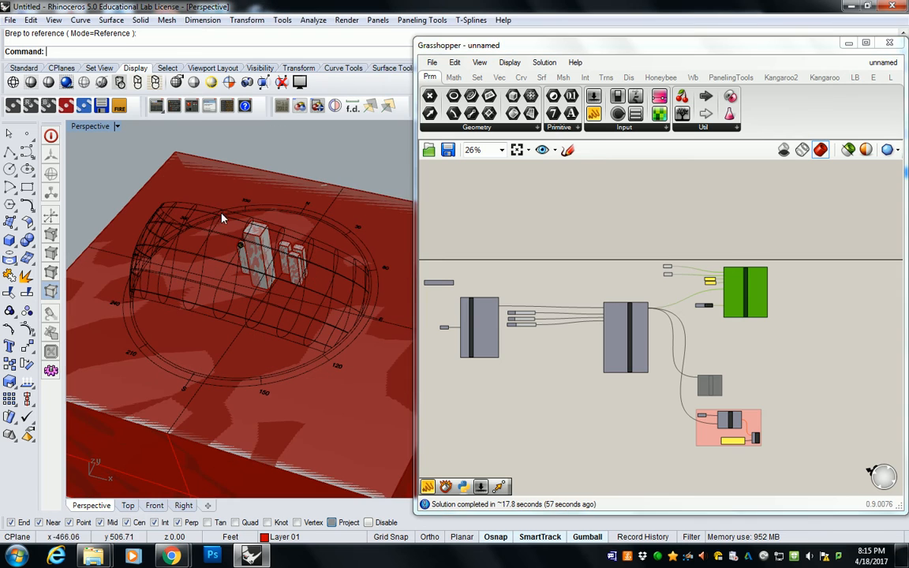
scroll(661, 273, up, 7)
click(684, 262)
right_drag(245, 307, 225, 257)
scroll(237, 256, down, 7)
scroll(263, 280, up, 6)
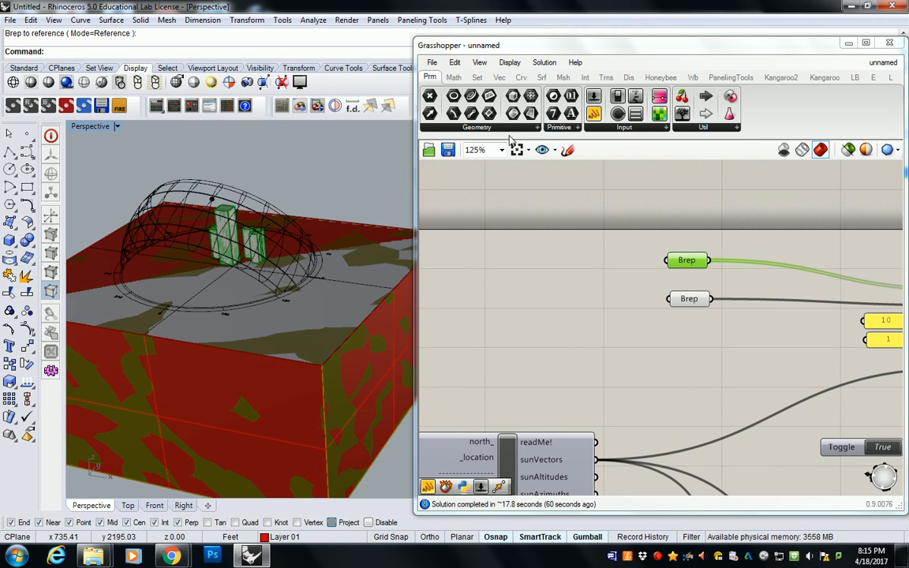
Step: Make Layer 02 the current layer and hide the Default layer and Layer 01
drag(612, 37, 567, 328)
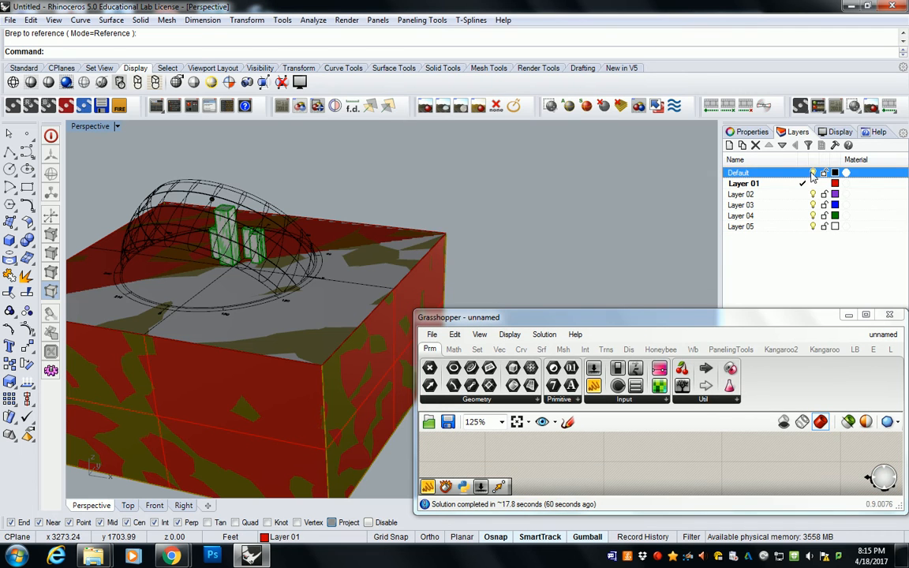
click(812, 172)
click(801, 194)
click(812, 184)
right_drag(459, 256, 369, 254)
click(674, 433)
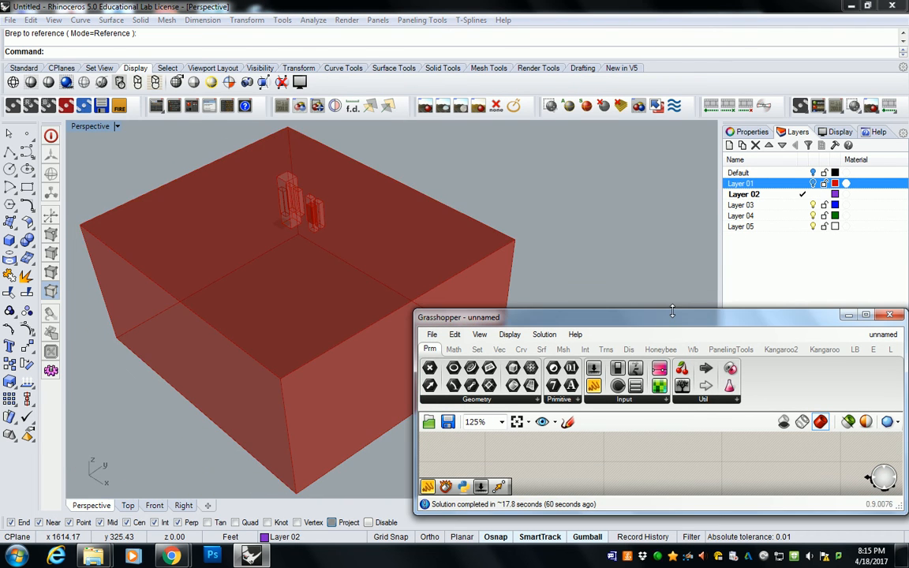
drag(670, 311, 670, 74)
Step: Inspect the Breps referenced by the parameter connected to _geometry
scroll(698, 288, up, 3)
click(607, 259)
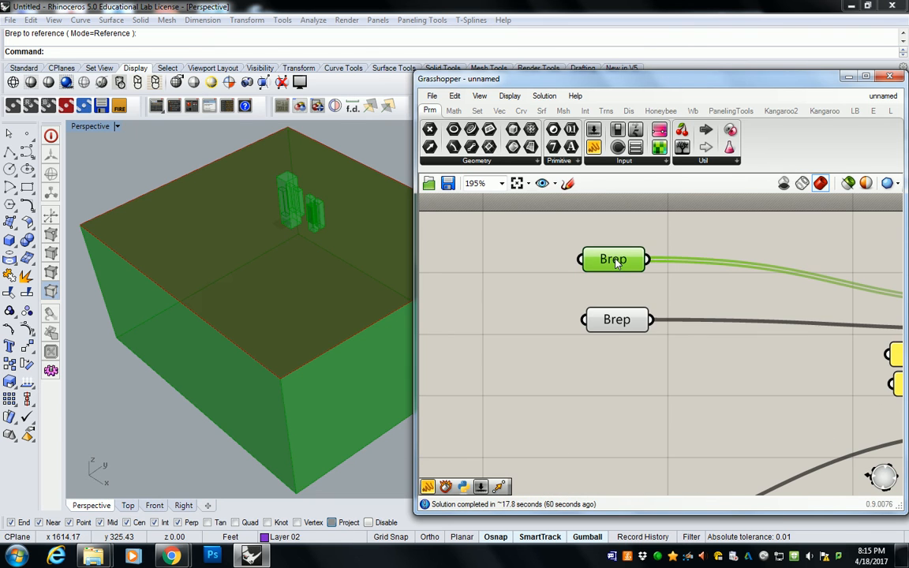
right_click(611, 259)
click(505, 298)
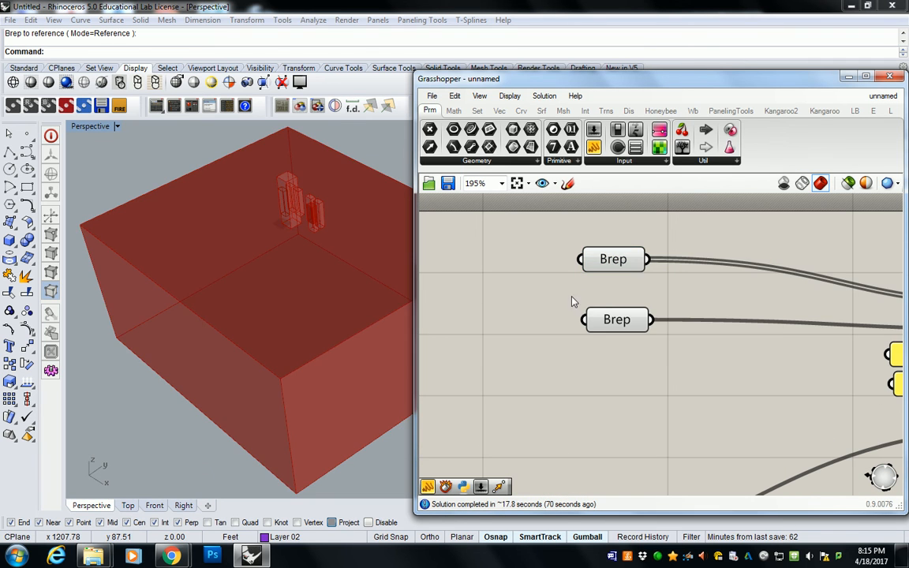
click(614, 260)
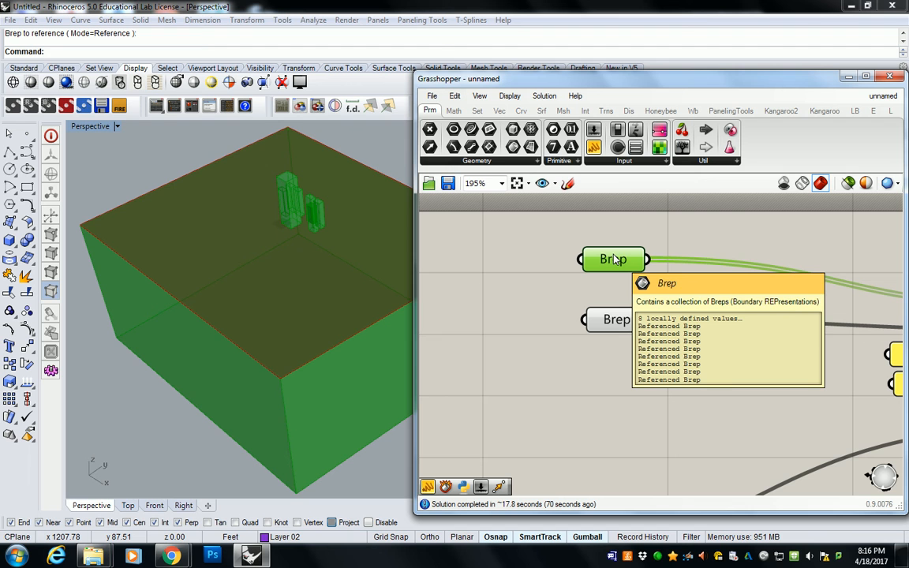
click(679, 288)
Step: Inspect the Brep referenced by the parameter connected to context_
scroll(679, 288, down, 4)
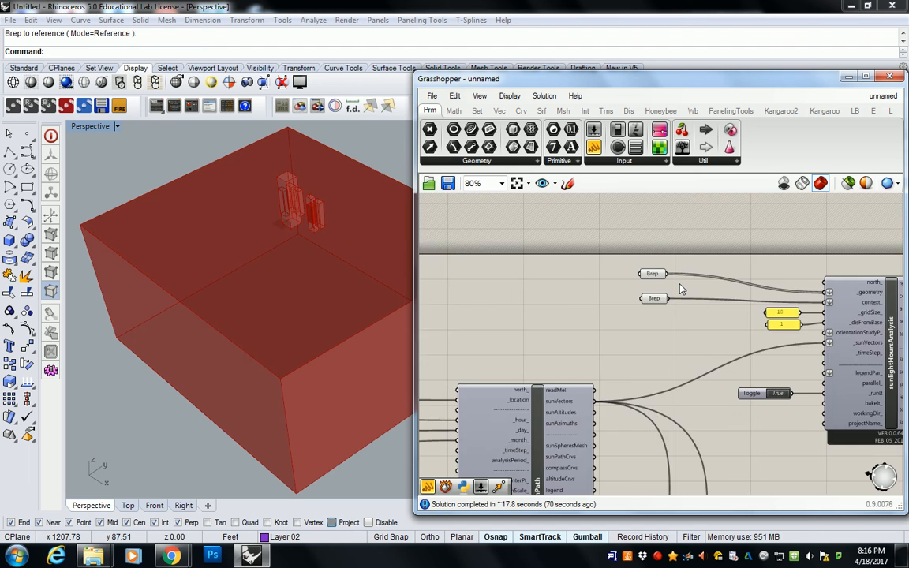
scroll(665, 285, up, 3)
click(643, 320)
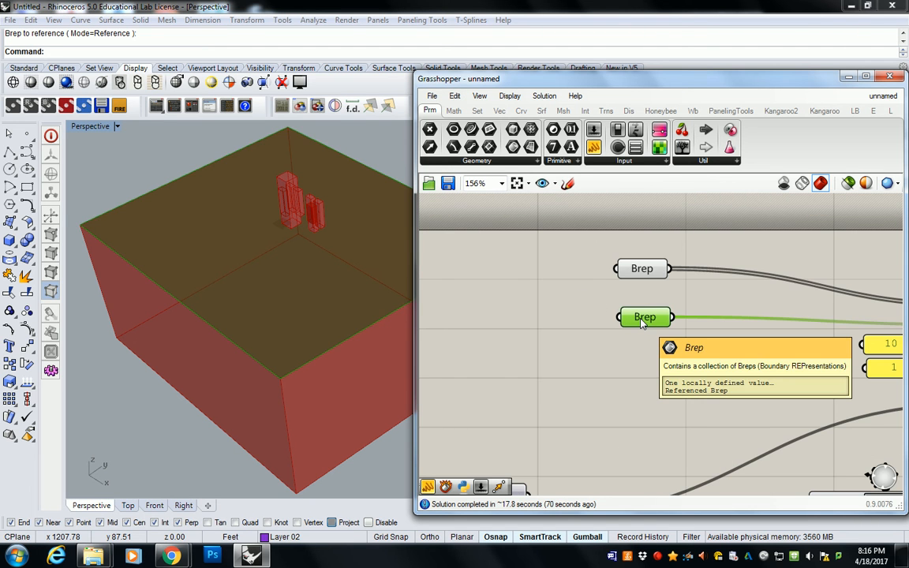
right_drag(674, 310, 542, 296)
right_drag(609, 329, 607, 288)
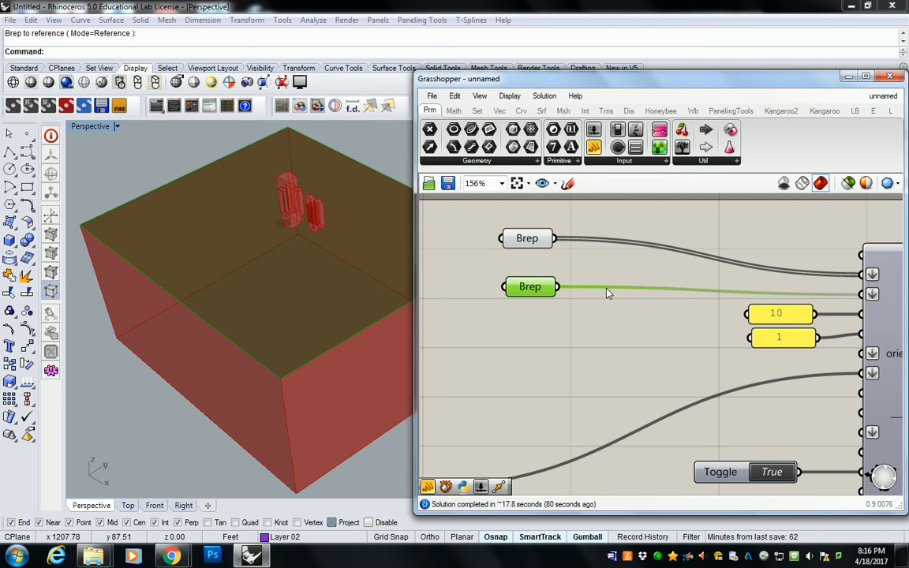
Step: Turn off the preview of both Brep parameters
scroll(507, 229, down, 3)
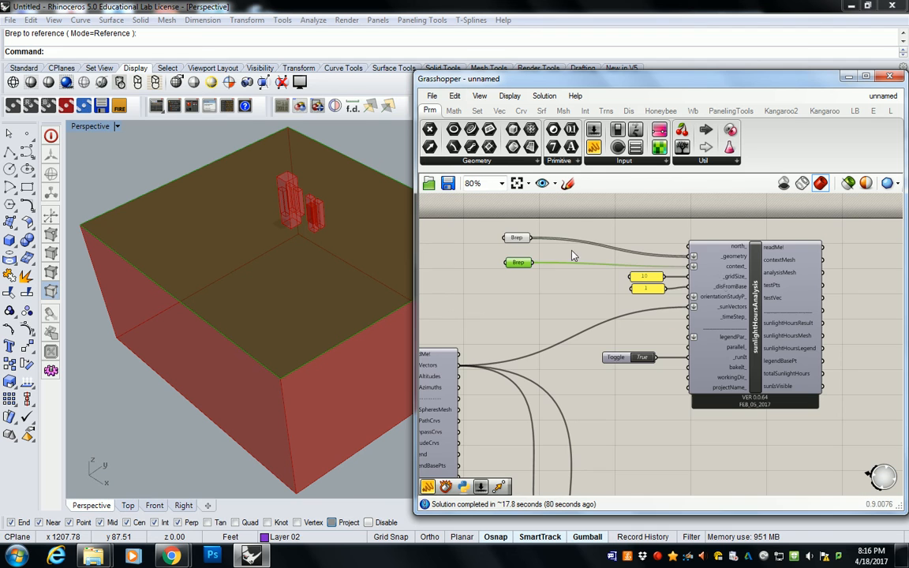
click(521, 221)
click(517, 262)
middle_click(518, 262)
click(562, 220)
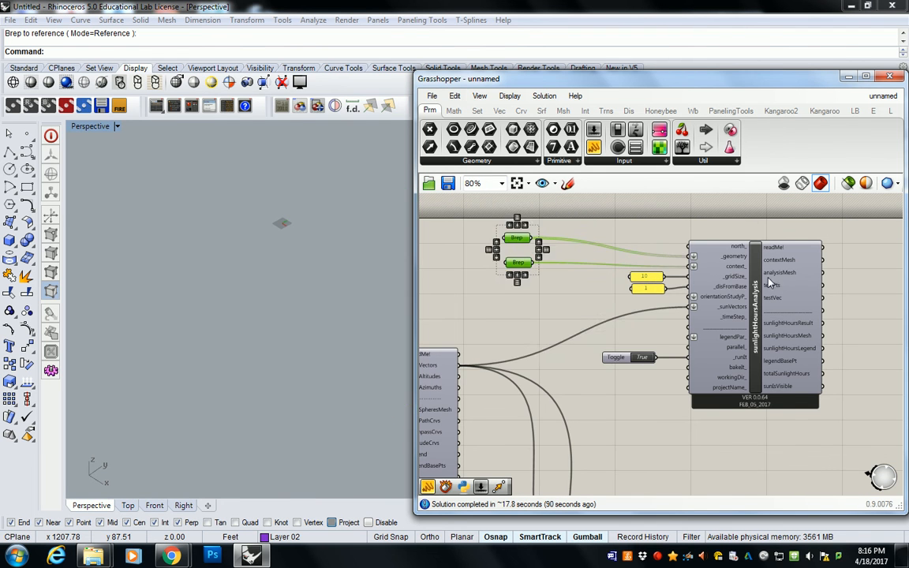
Step: Turn on the preview of sunlightHoursAnalysis and view the buildings' shadows up close in Perspective
click(759, 304)
right_click(760, 306)
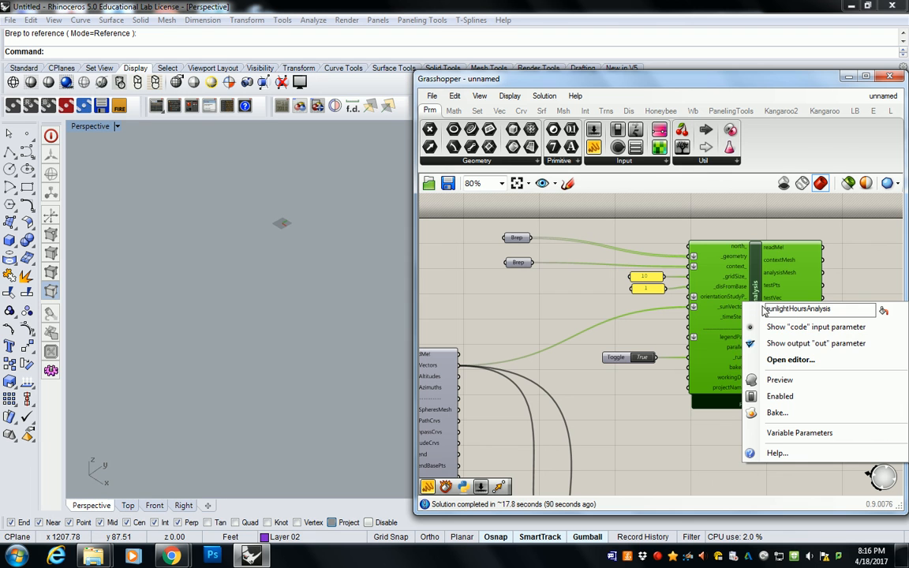
click(779, 379)
mouse_move(324, 260)
right_down()
mouse_move(379, 312)
mouse_move(367, 335)
mouse_move(319, 367)
mouse_move(225, 261)
mouse_move(257, 246)
mouse_move(302, 276)
mouse_move(361, 338)
mouse_move(399, 310)
mouse_move(339, 284)
mouse_move(205, 304)
mouse_move(238, 334)
mouse_move(338, 284)
mouse_move(440, 295)
right_up()
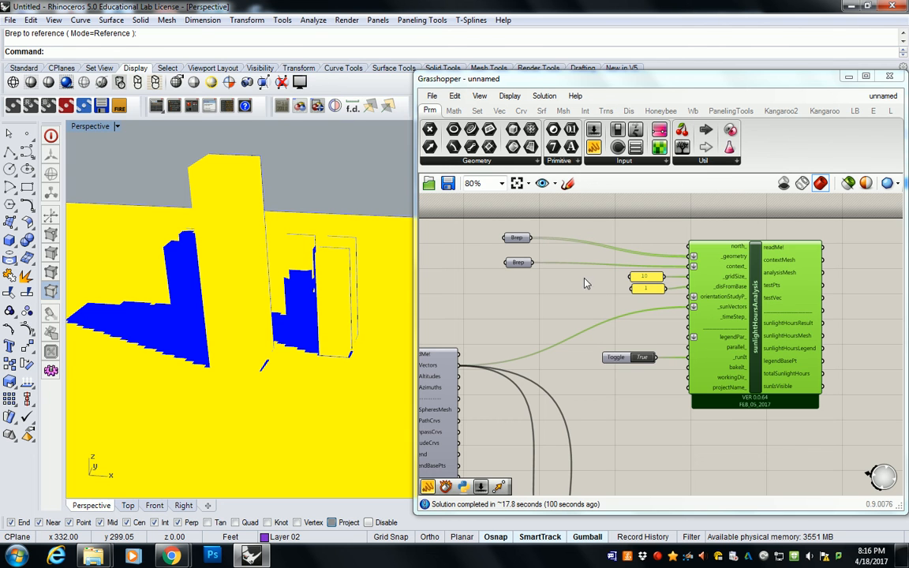
Step: Add a Brep Wireframe component, connect the _geometry Brep to its B input, and place it above the Brep wires
double_click(530, 254)
text(wires)
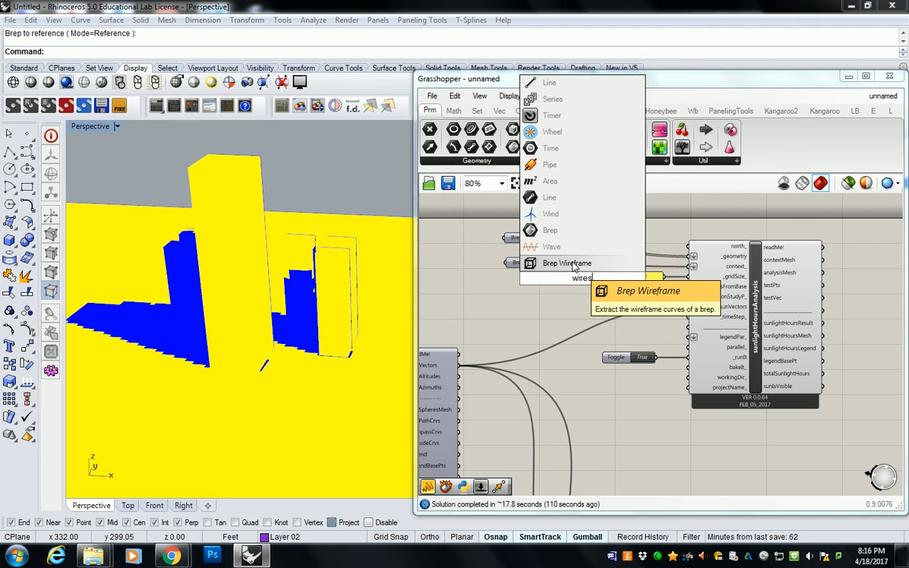
click(573, 268)
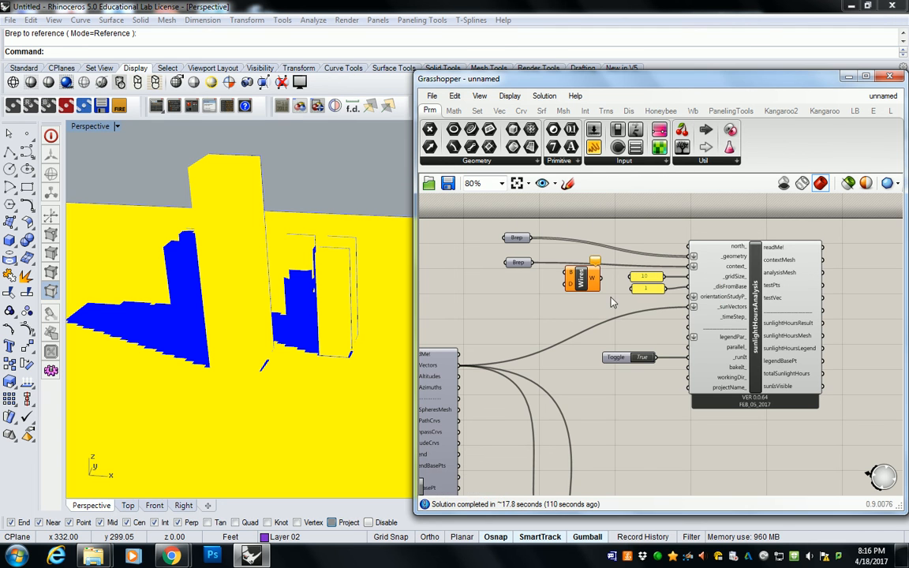
scroll(548, 281, up, 3)
drag(517, 201, 575, 336)
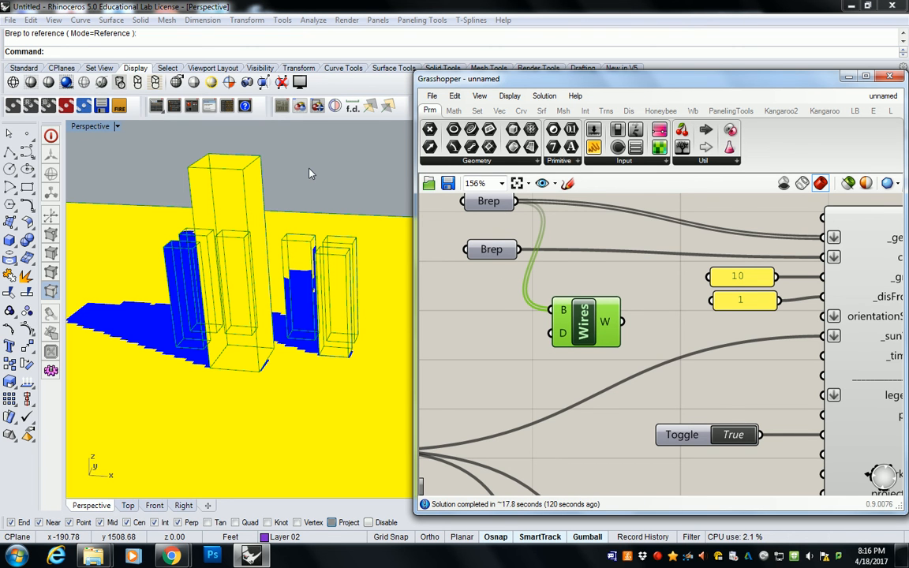
drag(584, 324, 671, 227)
Step: Examine the outlined buildings and their shadows in Perspective, restore the four-viewport layout, and inspect the shadows in the Top view
right_drag(269, 138, 251, 197)
right_drag(242, 248, 344, 371)
scroll(509, 328, down, 5)
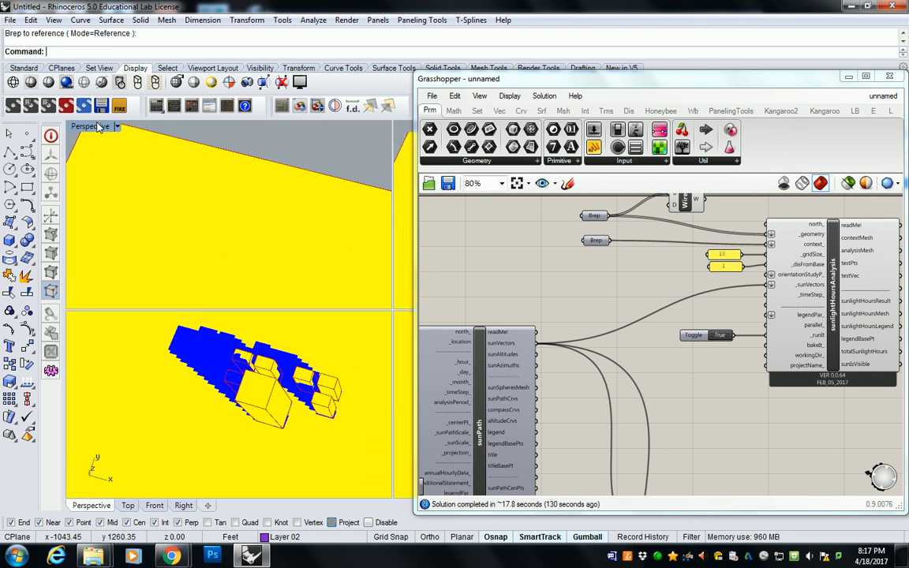
double_click(92, 126)
scroll(196, 200, up, 8)
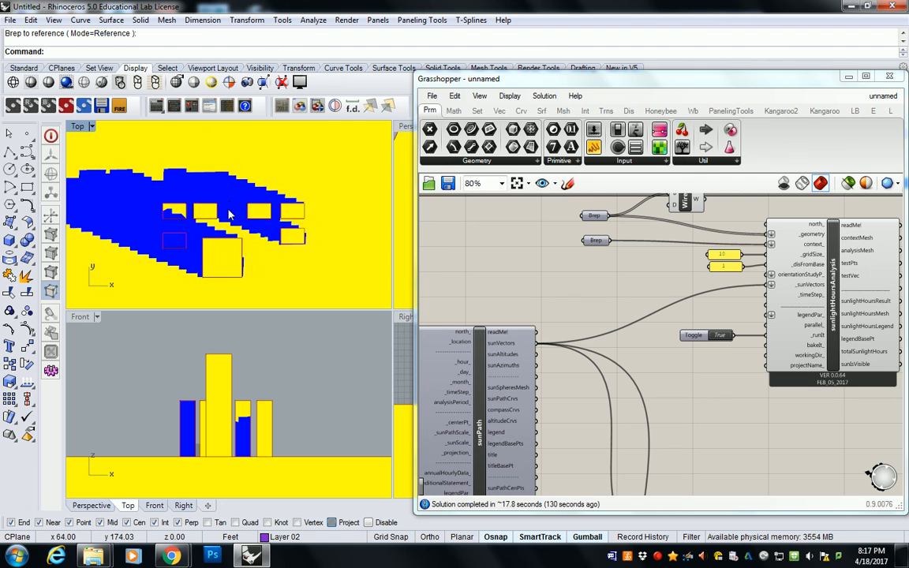
scroll(257, 203, down, 2)
Step: Examine the _hour_, _day_ and _month_ sliders that drive the sunPath component
scroll(615, 289, down, 3)
right_drag(615, 289, 726, 292)
scroll(492, 321, up, 6)
scroll(464, 325, up, 2)
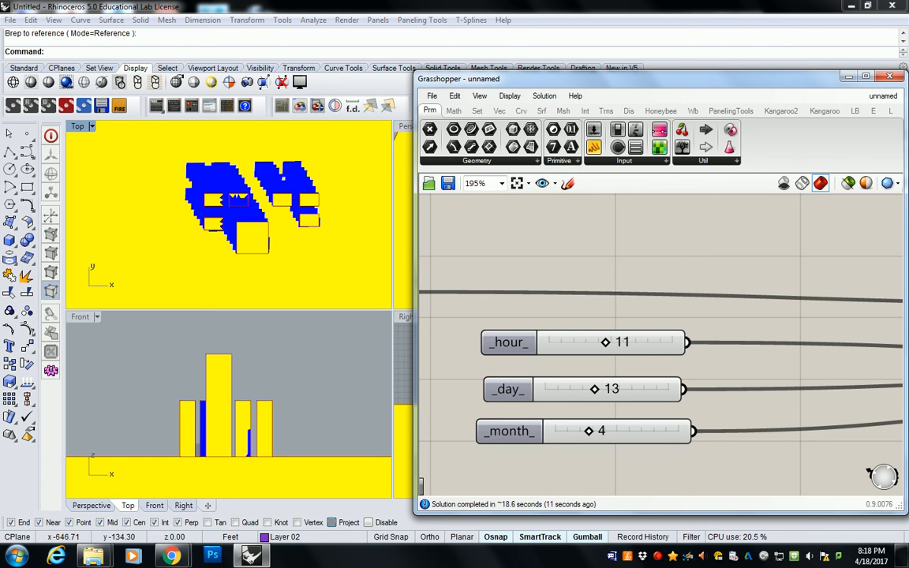
click(655, 557)
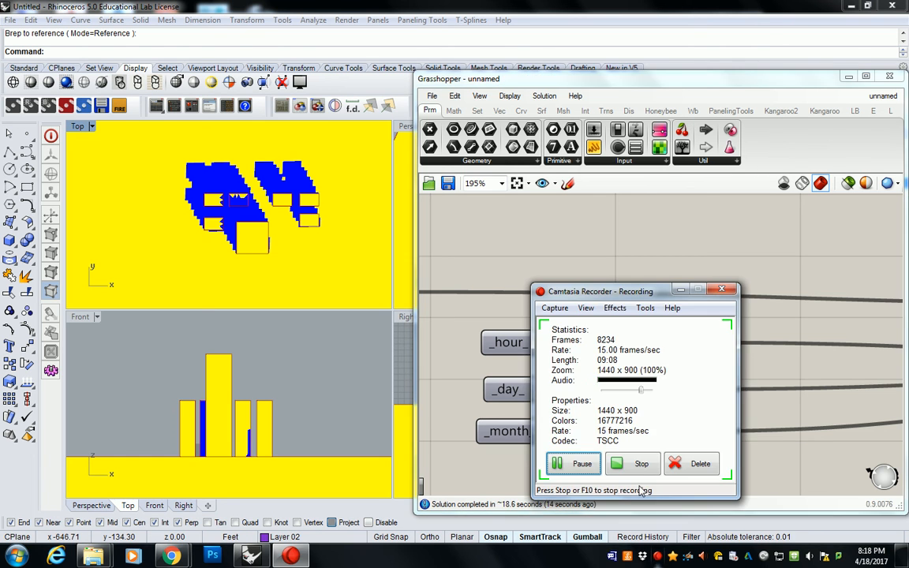